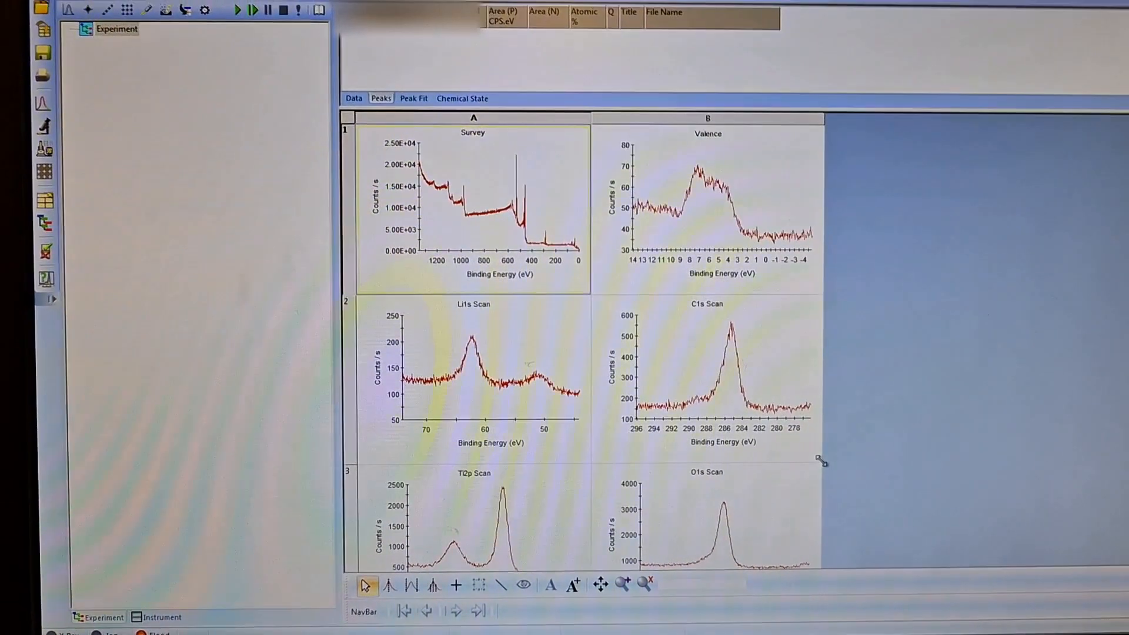
Widen the right column of scan graphs so the Ti2p and O1s scans fill the grid
left_click_drag(813, 462, 919, 447)
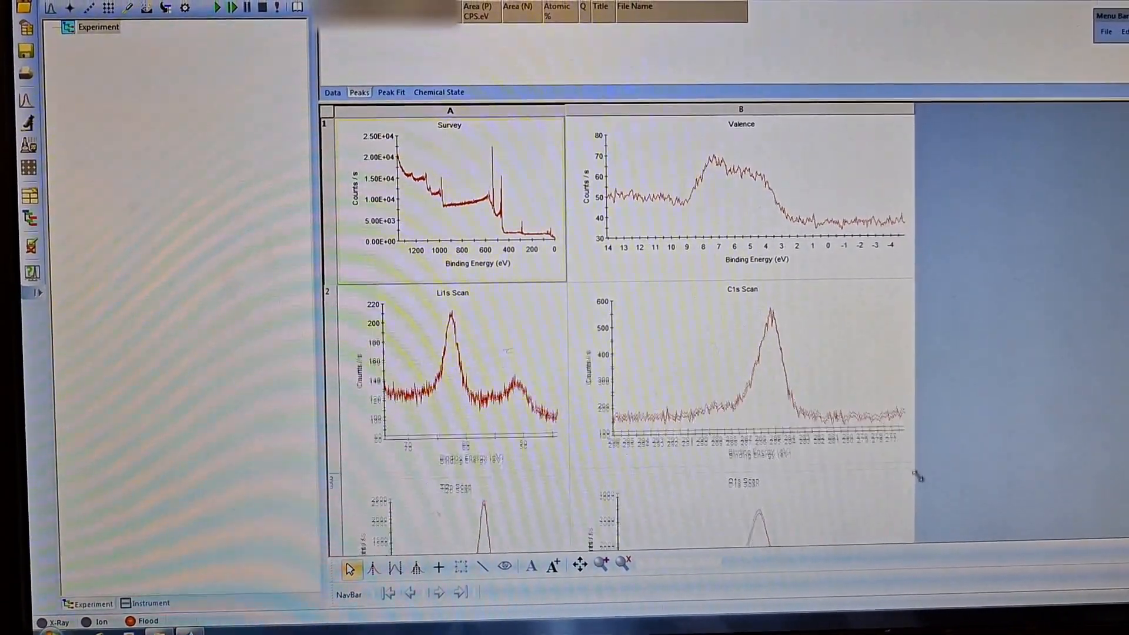
scroll(919, 476, "down", 3)
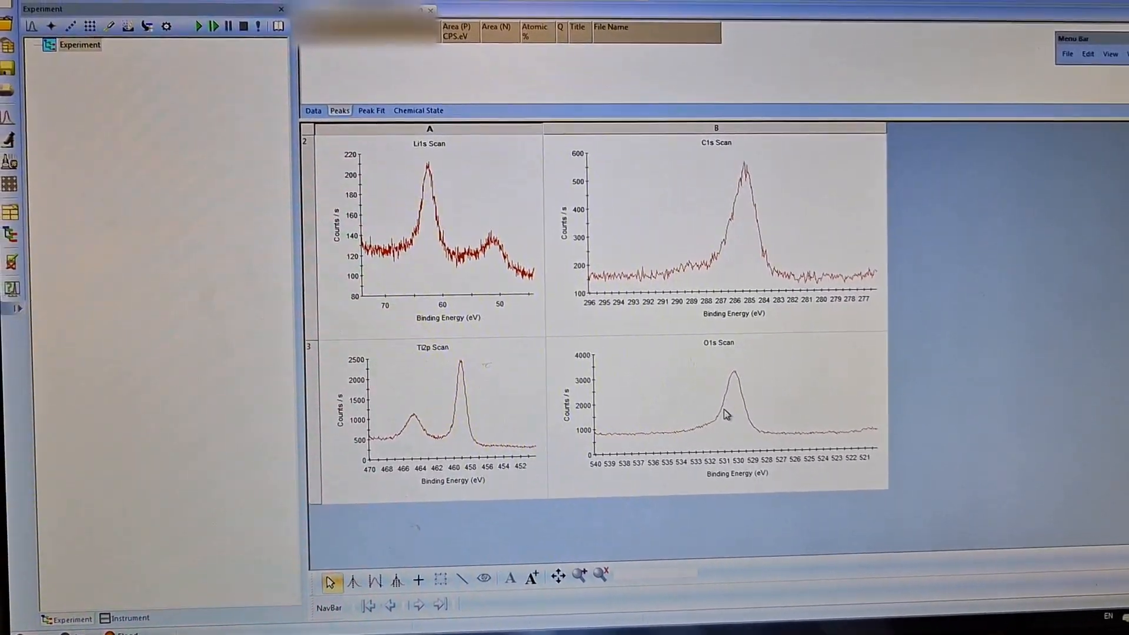
scroll(745, 406, "up", 3)
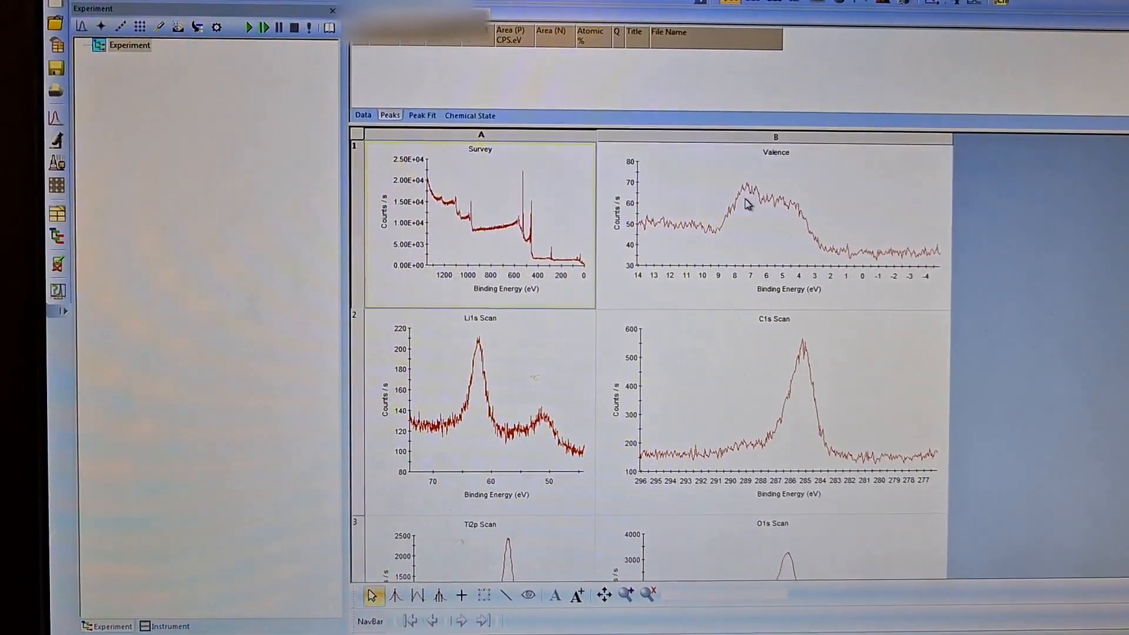
scroll(755, 238, "down", 3)
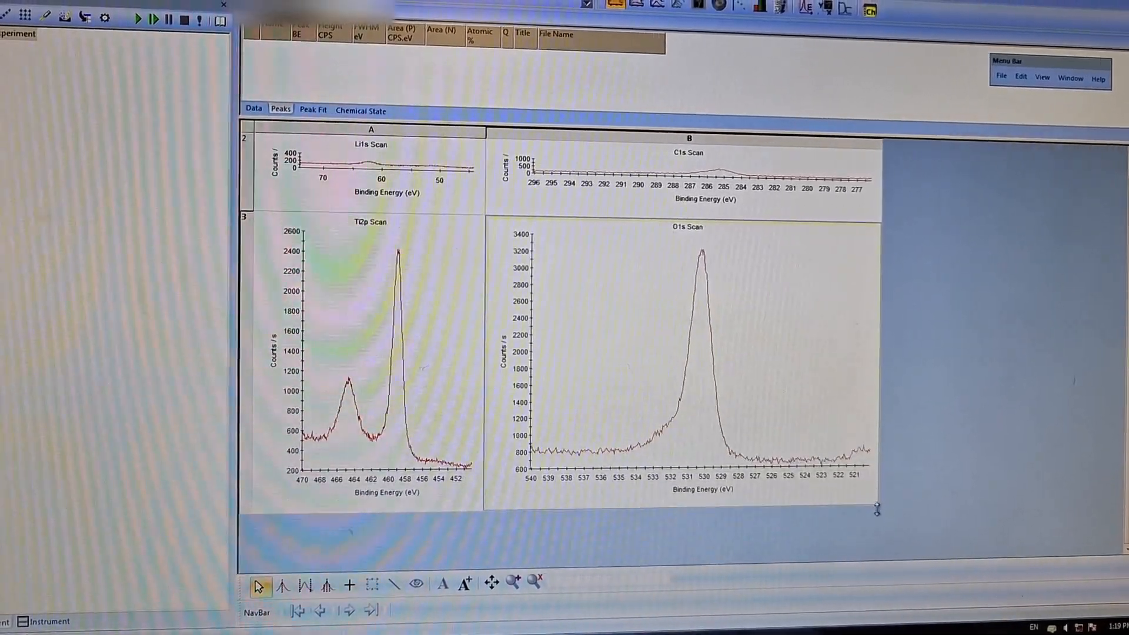
Widen the chart column holding the C1s and O1s scan plots
left_click_drag(917, 466, 970, 472)
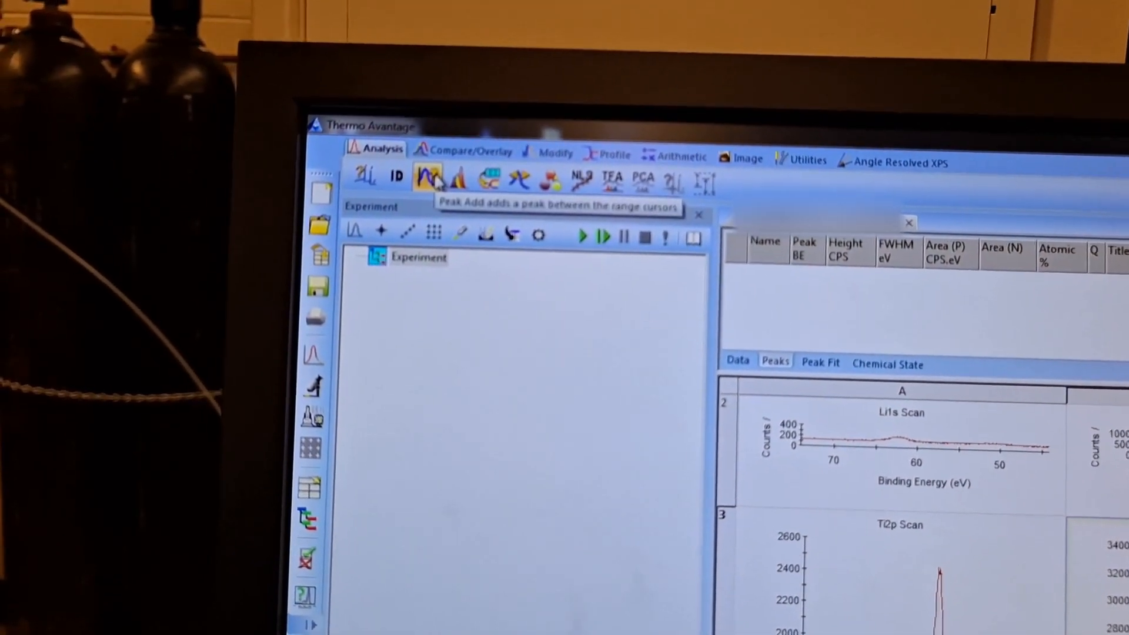
Add an O1s peak with Smart background over the 535.88–527.13 eV range
left_click(421, 166)
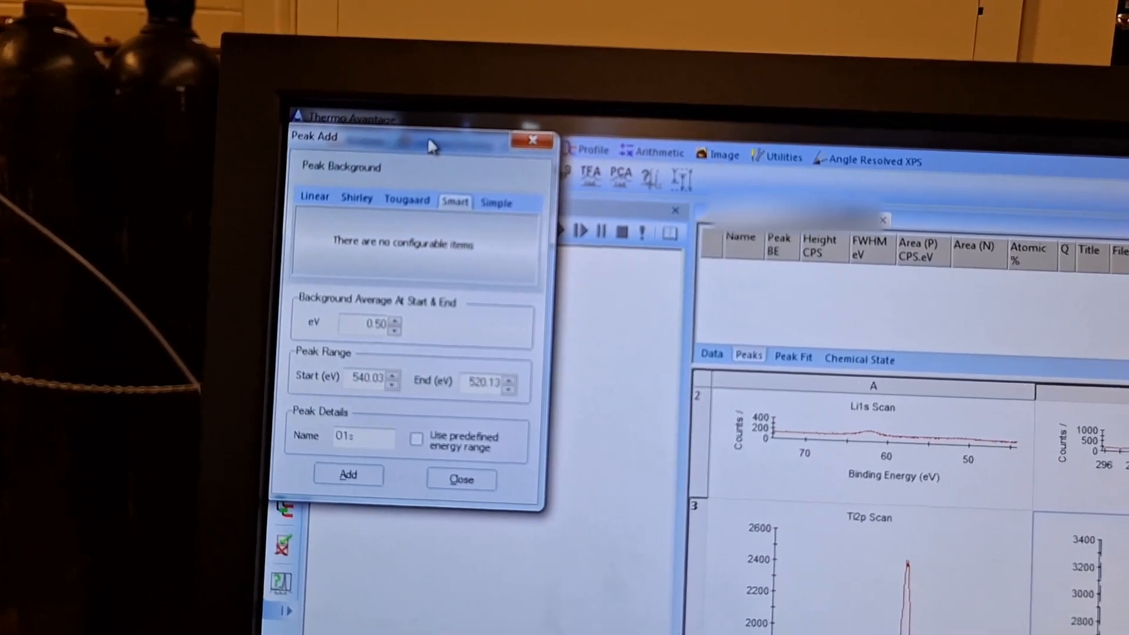
mouse_move(476, 146)
left_mouse_down()
mouse_move(548, 232)
mouse_move(551, 326)
left_mouse_up()
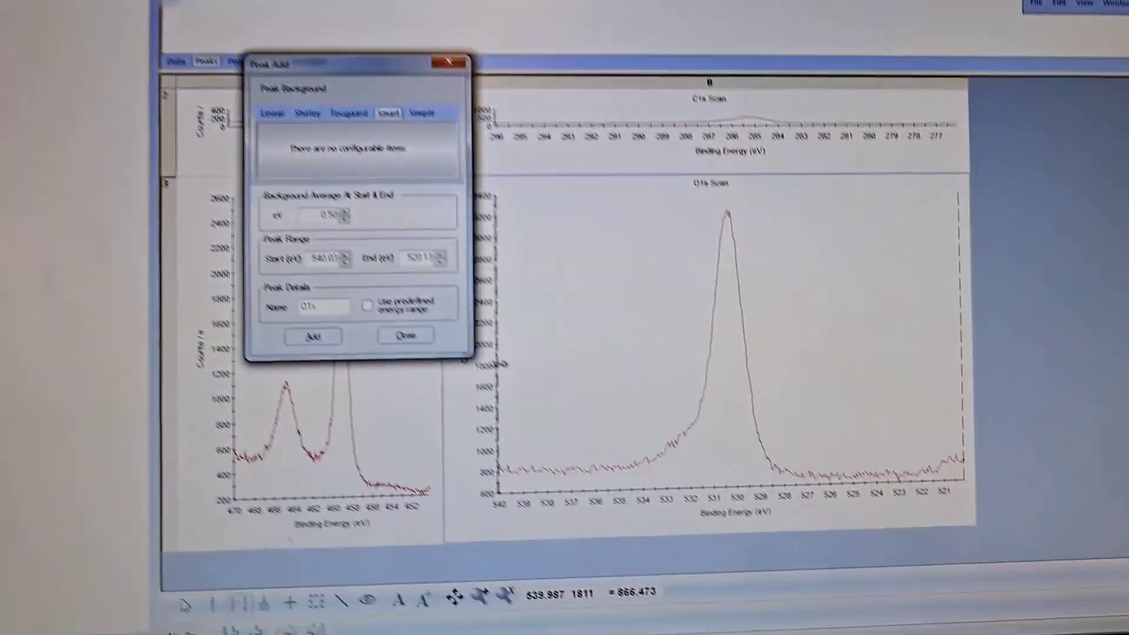
left_click_drag(662, 476, 674, 476)
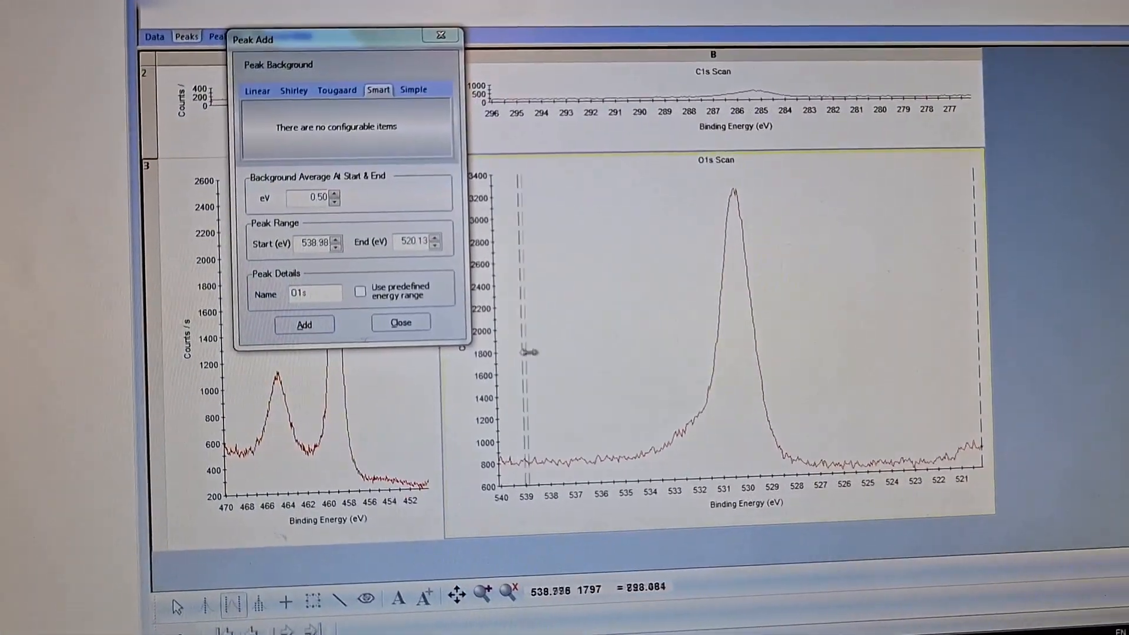
left_click_drag(530, 352, 636, 339)
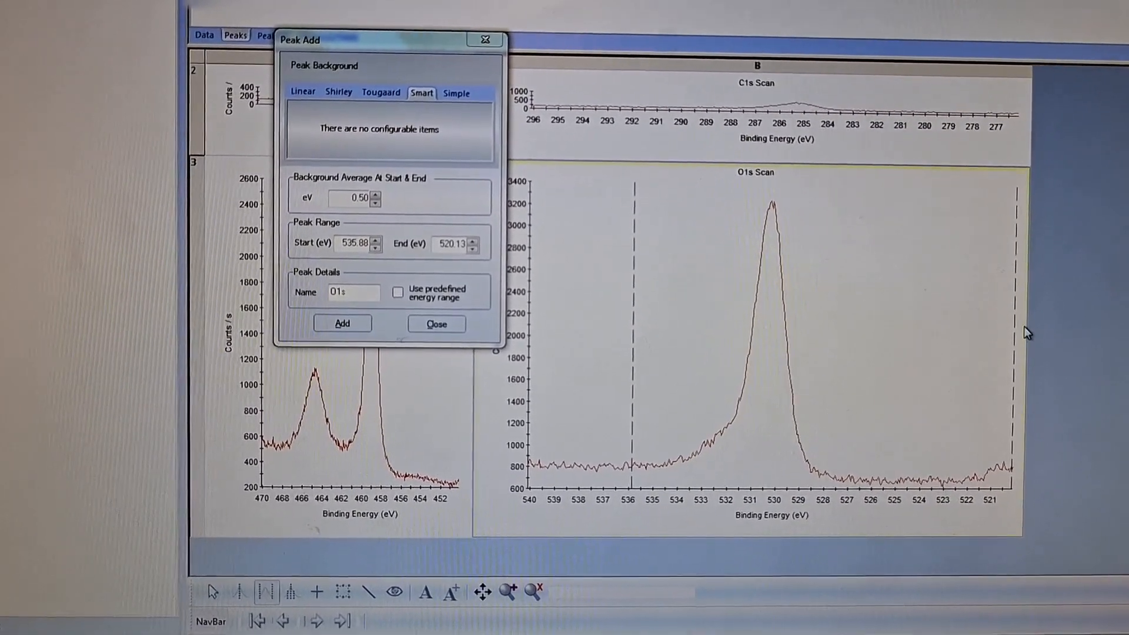
left_click_drag(1015, 327, 877, 340)
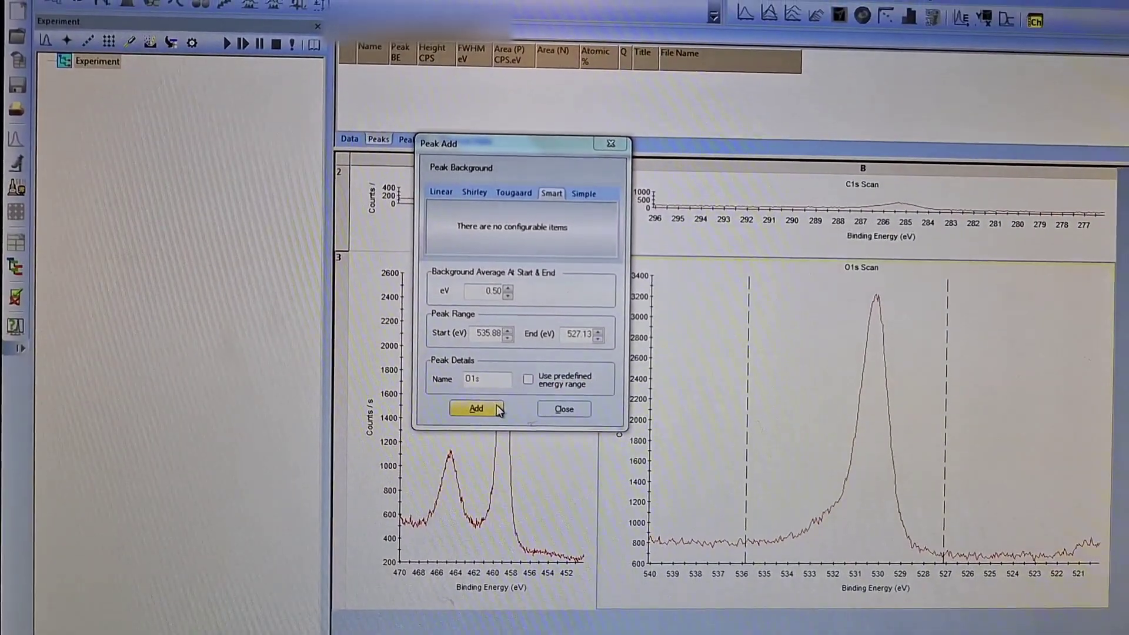
left_click(476, 409)
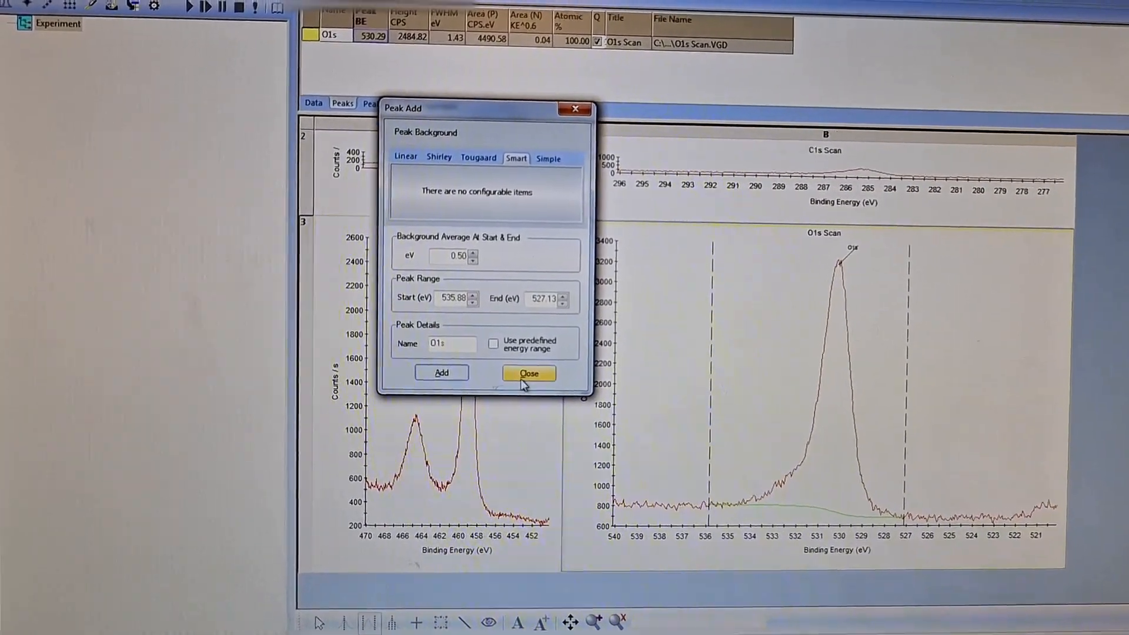
left_click(531, 386)
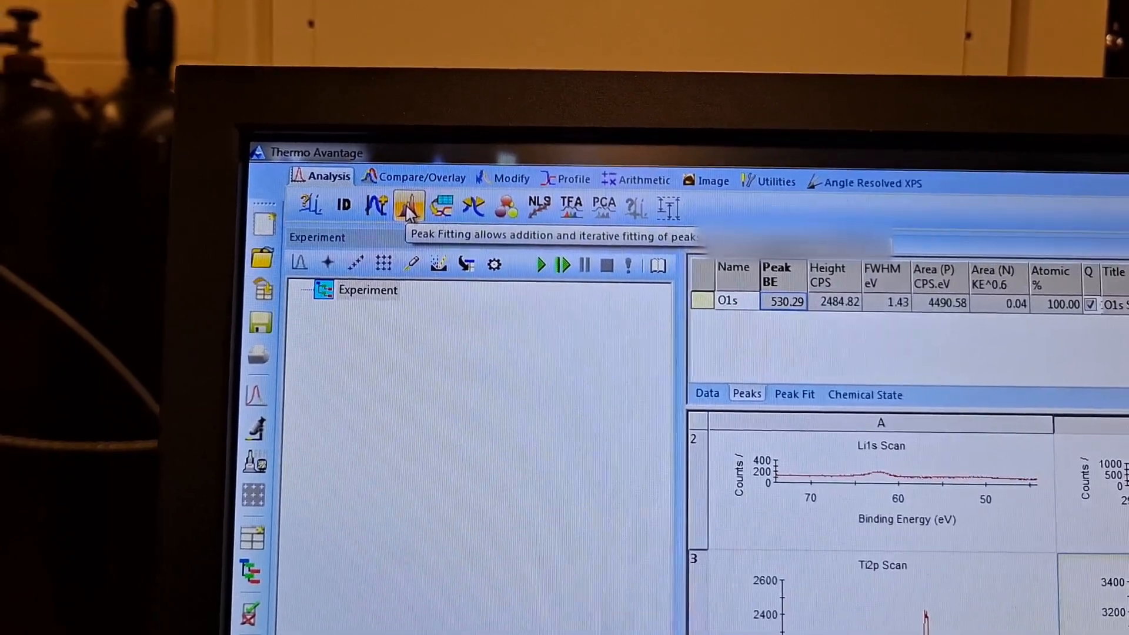
Fit a single O1s component peak near 530.6 eV and lower its height
left_click(429, 217)
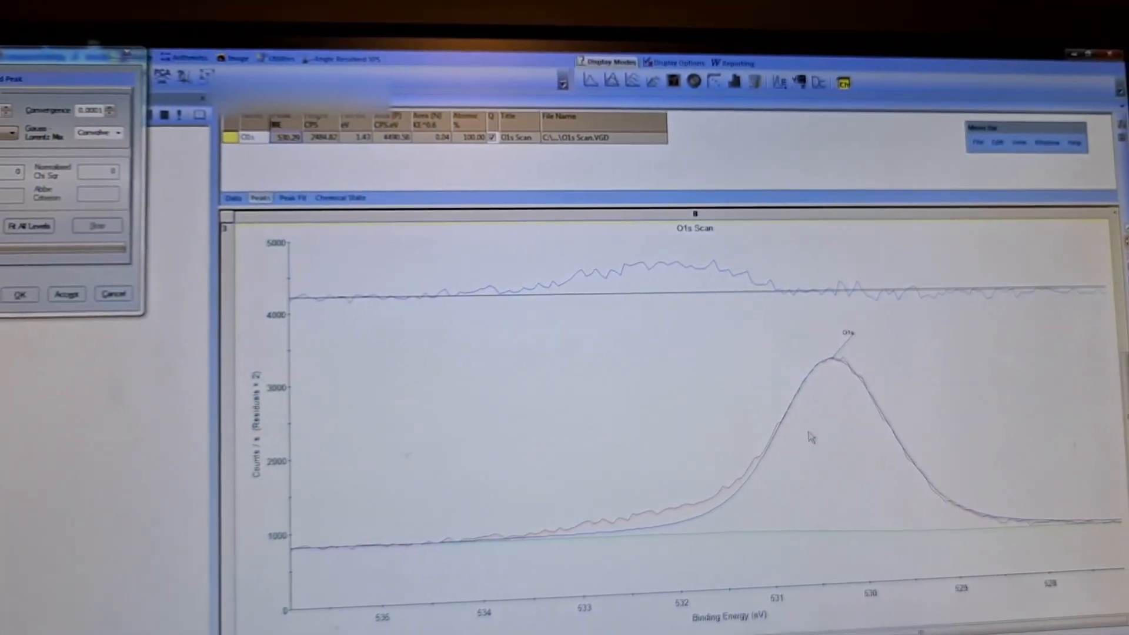
left_click(773, 452)
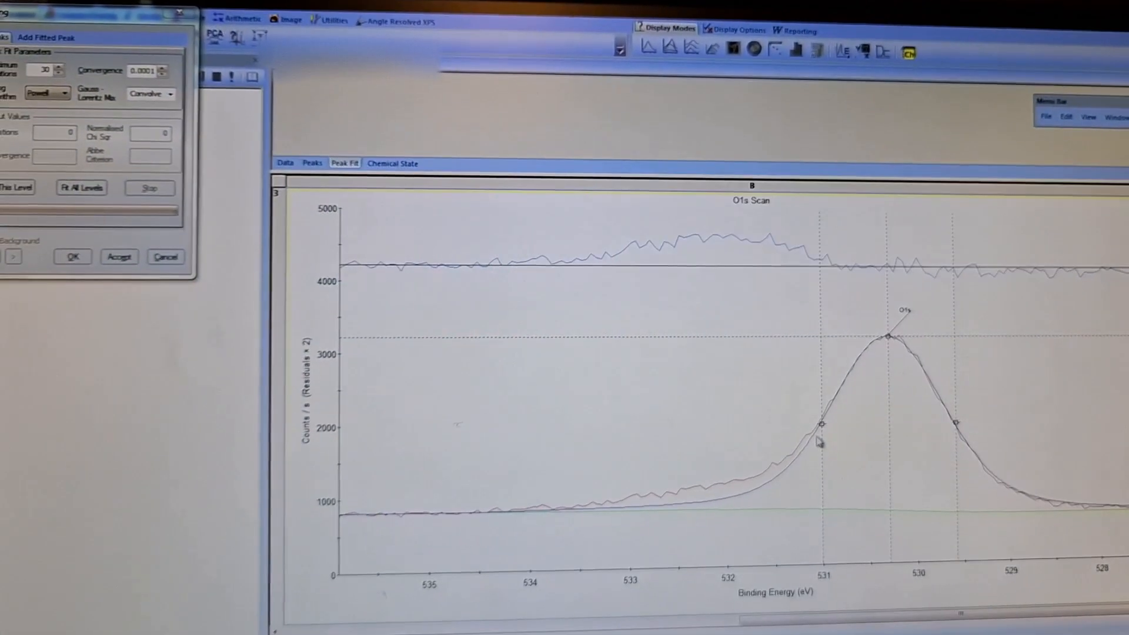
left_click(909, 339)
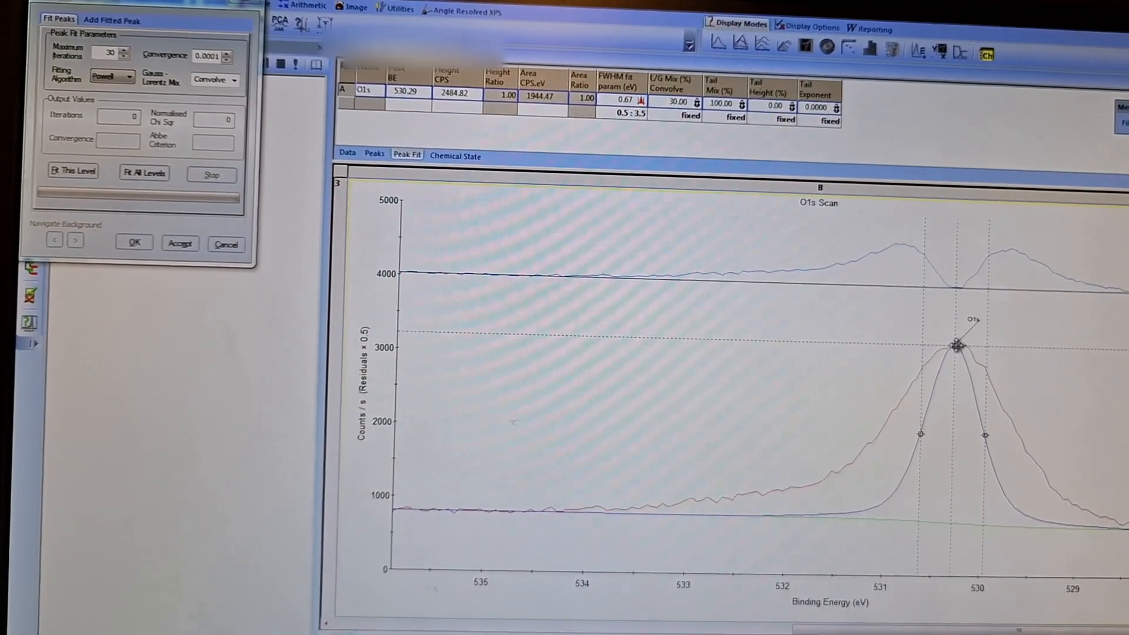
left_click_drag(965, 349, 974, 397)
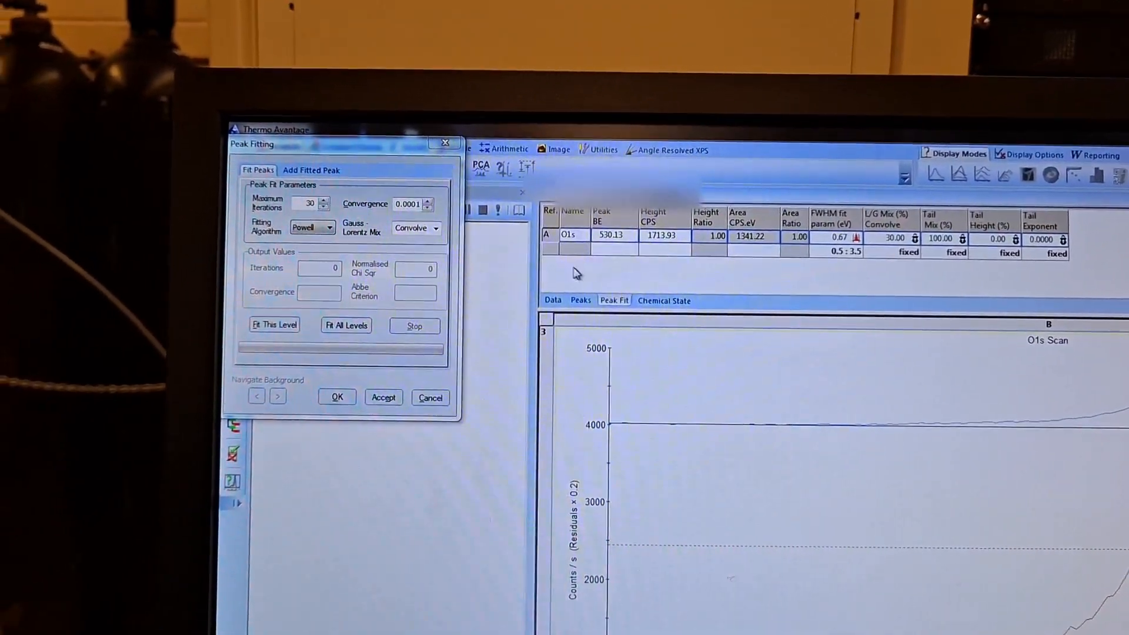
left_click_drag(375, 134, 705, 218)
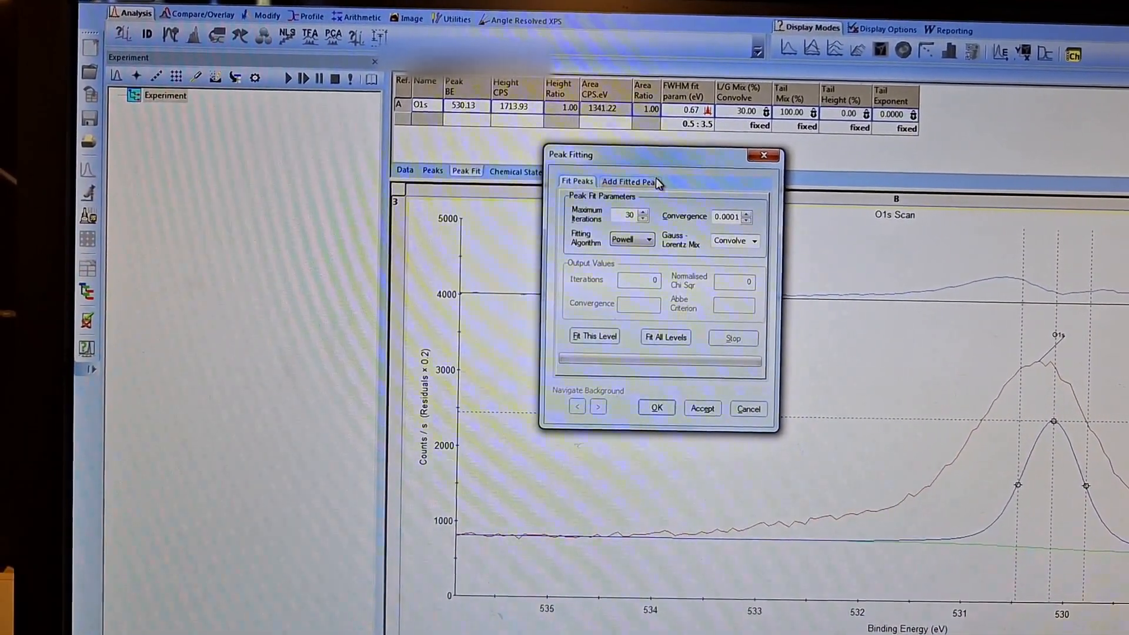
Add a second O1s component near 531 eV, lower and shift it, and raise component A
left_click(650, 174)
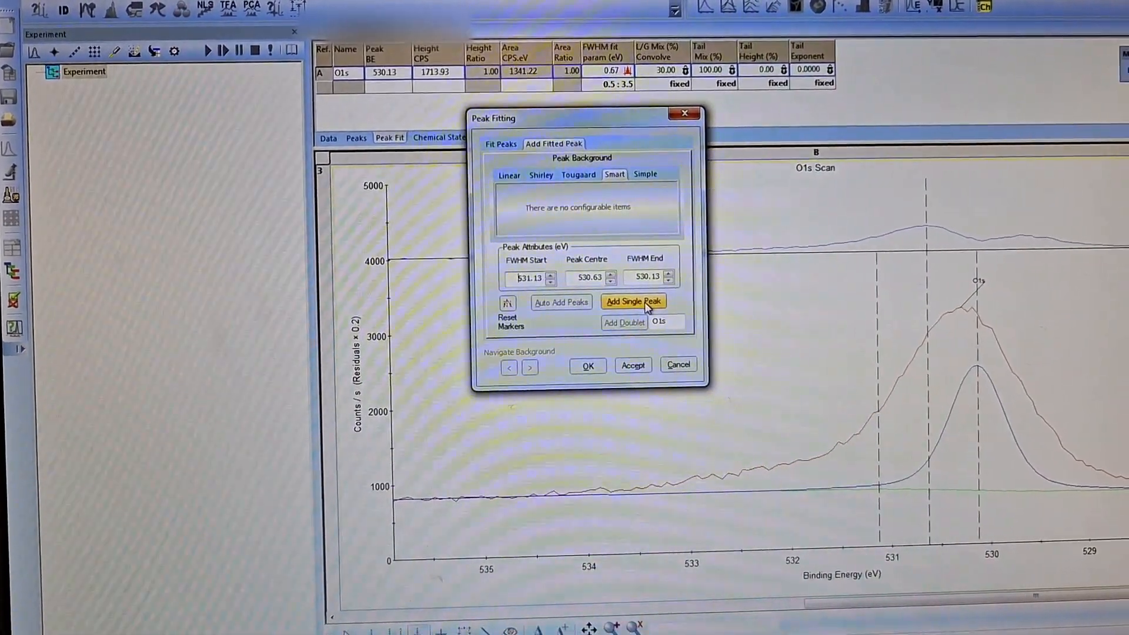
left_click(633, 304)
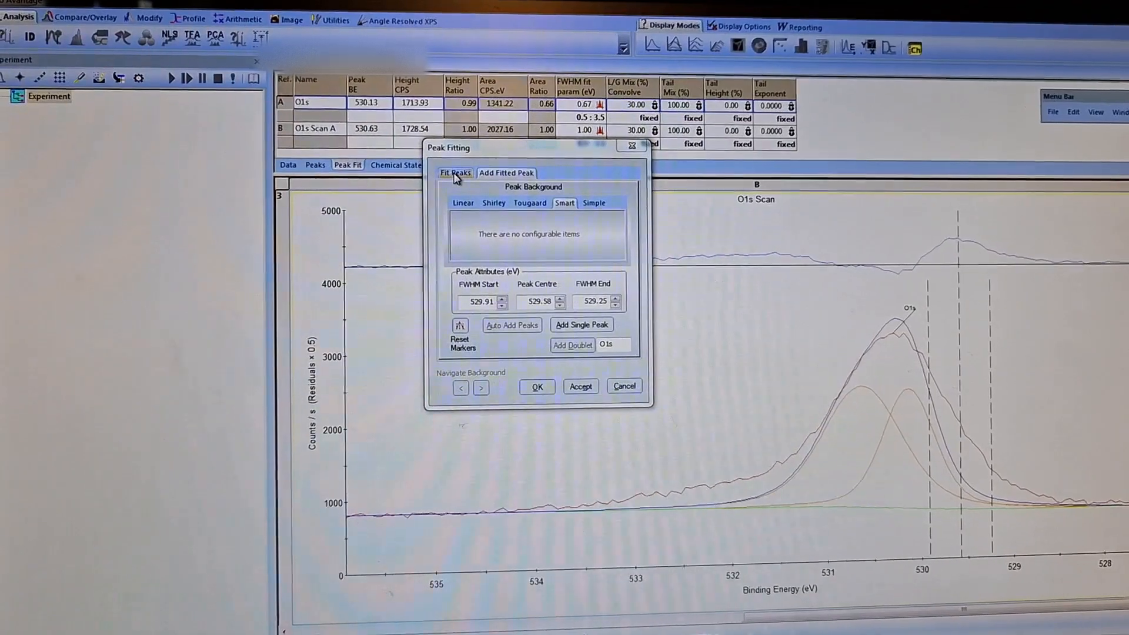
left_click(429, 150)
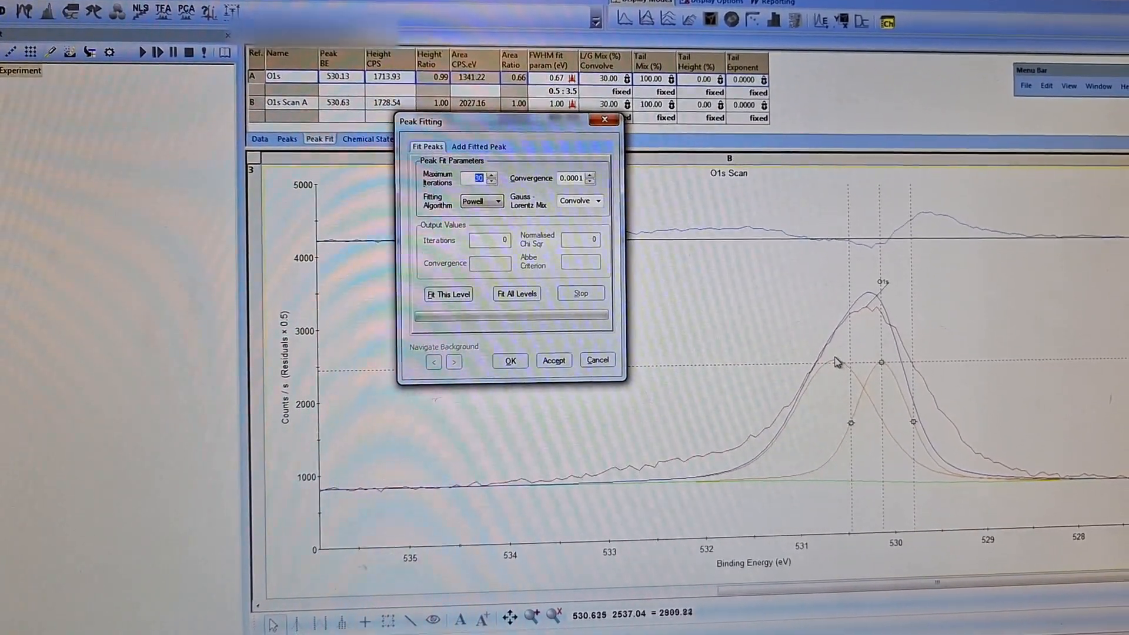
left_click_drag(831, 363, 809, 384)
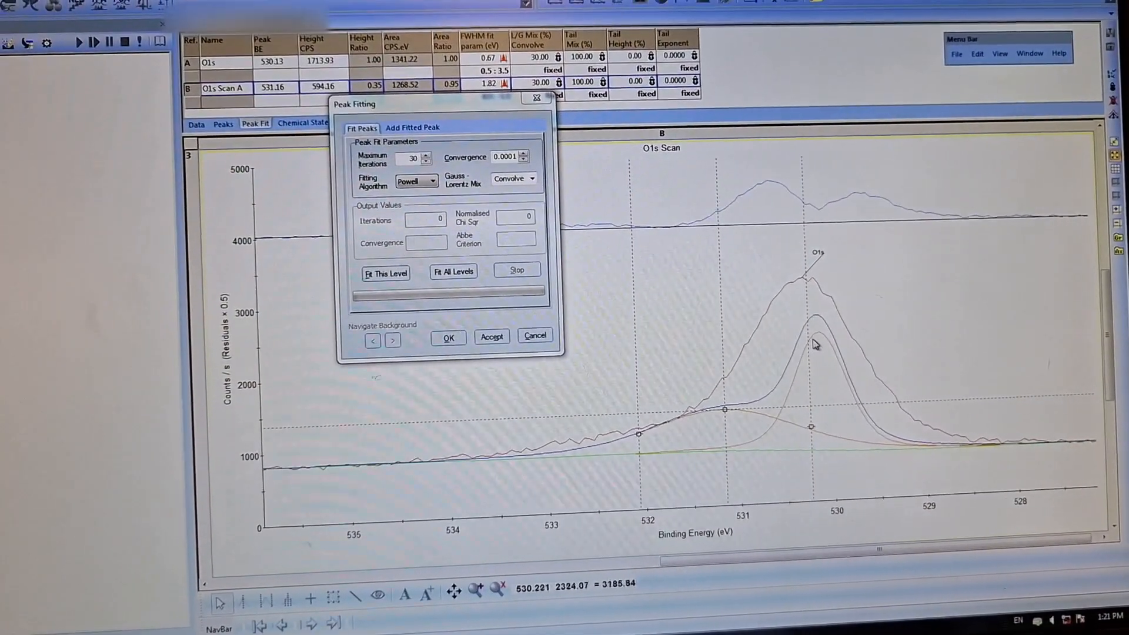
left_click_drag(820, 331, 822, 318)
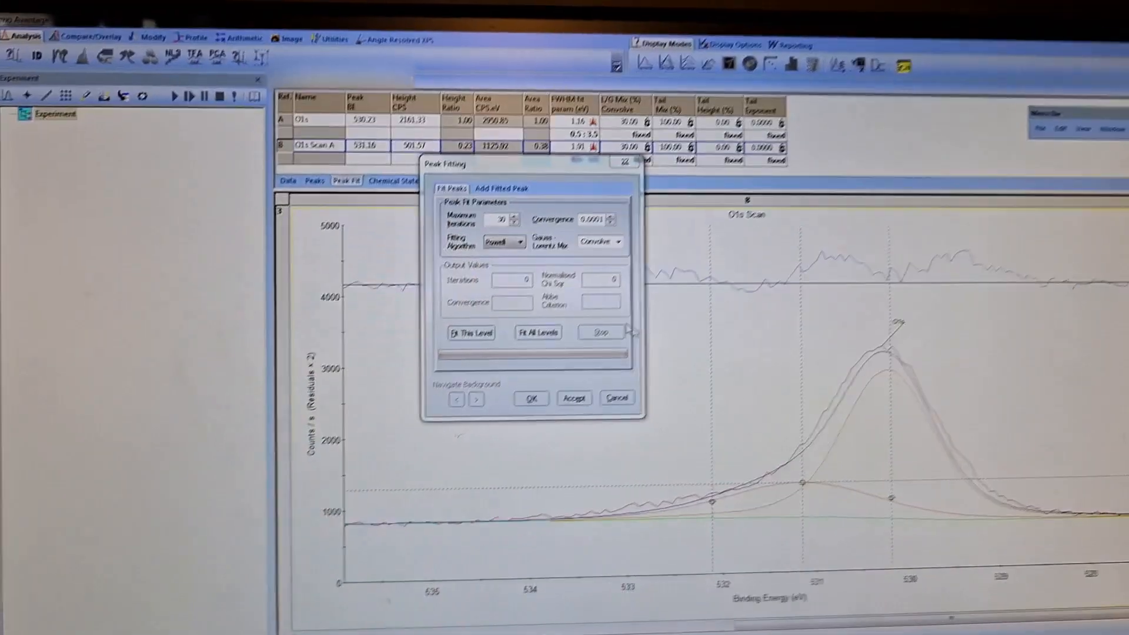
left_click(460, 154)
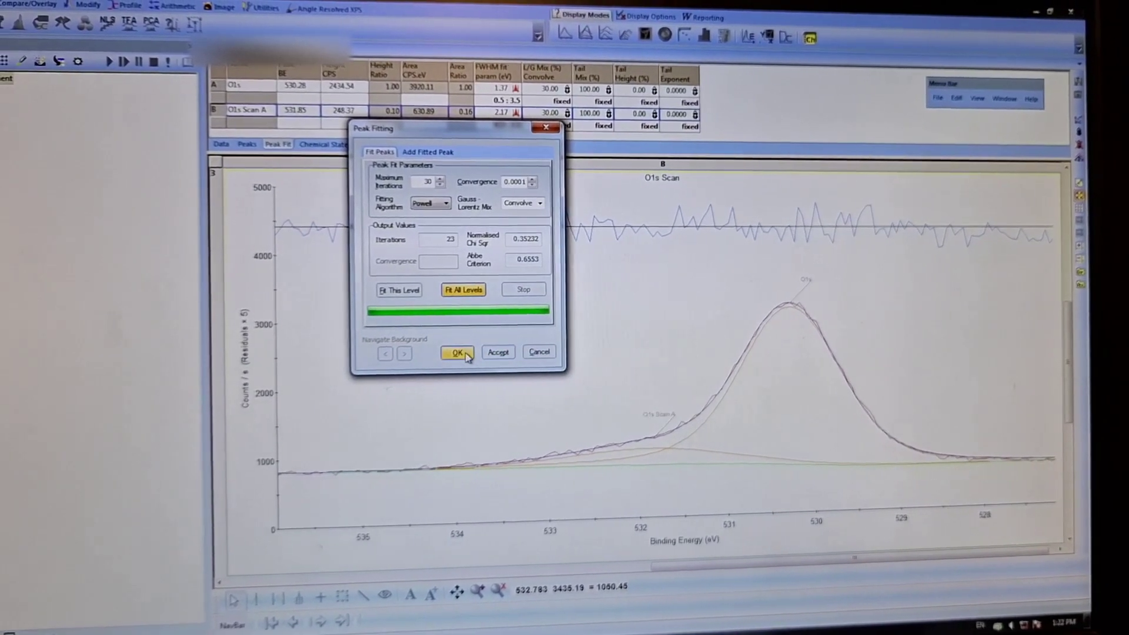
left_click(474, 338)
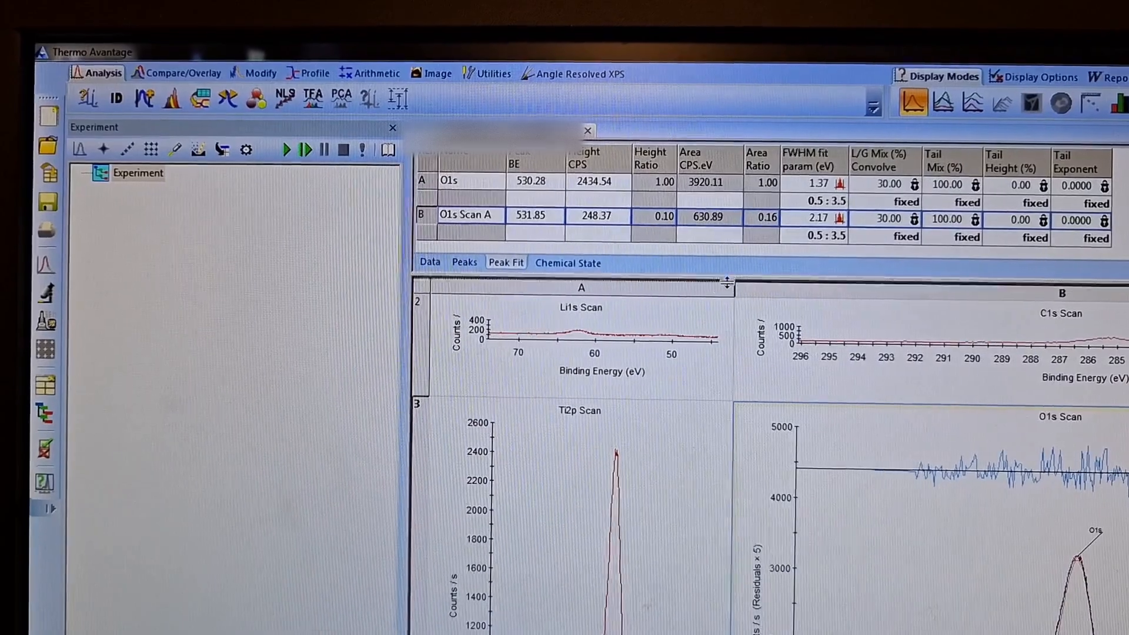
Enlarge the peak table area and widen the Ti2p scan panel for fitting
left_click_drag(726, 284, 725, 324)
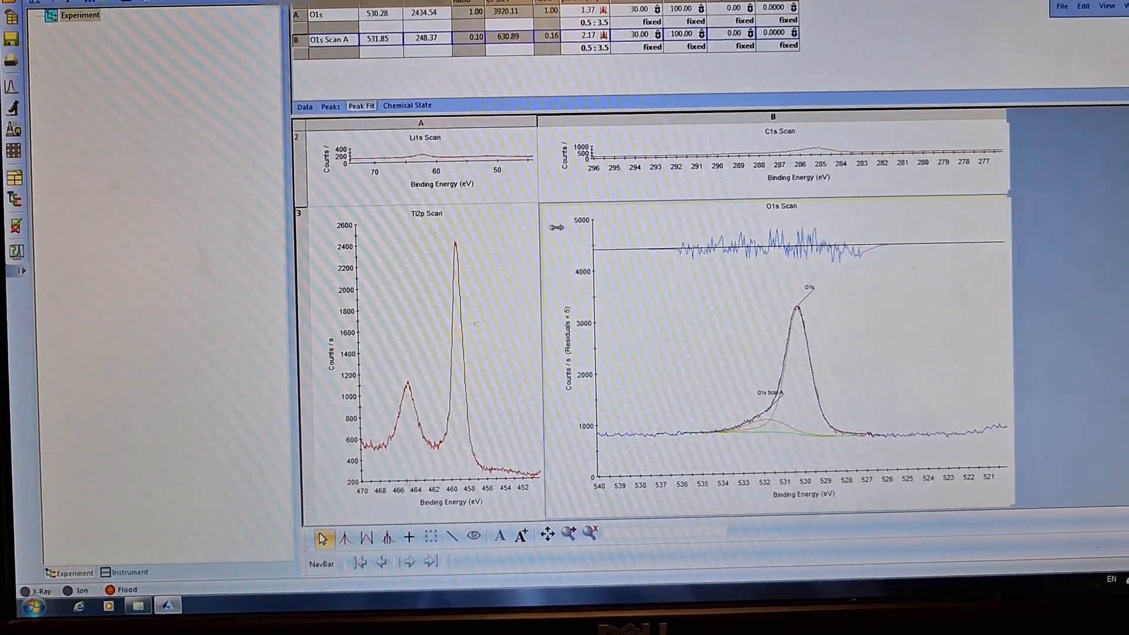
left_click_drag(655, 234, 774, 234)
scroll(779, 241, "down", 2)
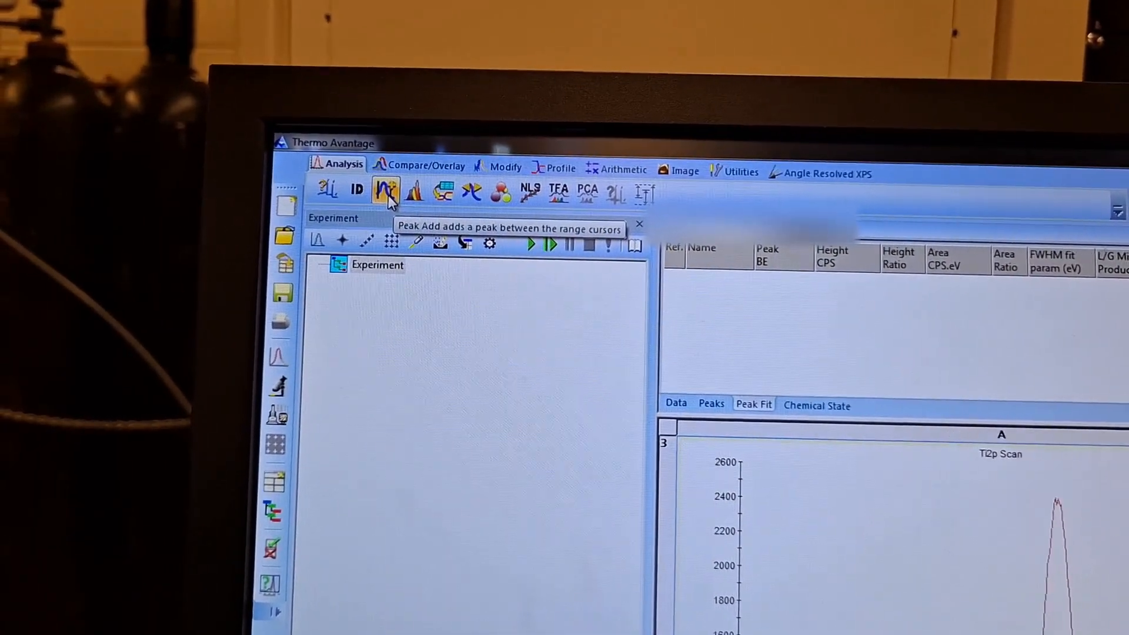
Add a Ti2p peak region with Smart background spanning 467.63–456.28 eV
left_click(388, 196)
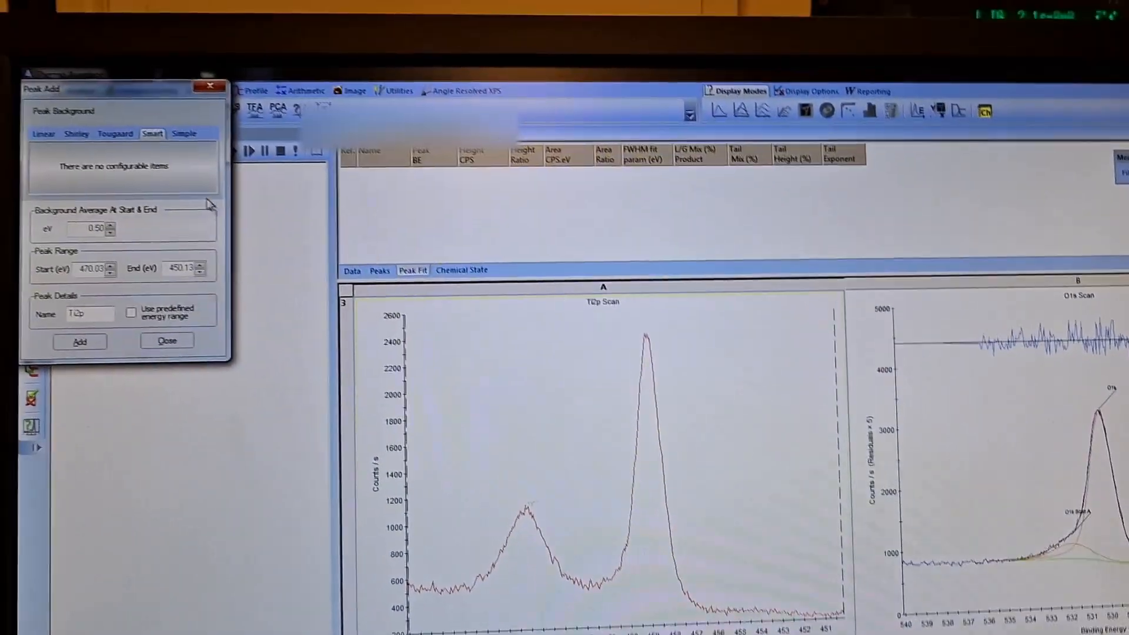
left_click_drag(132, 88, 284, 237)
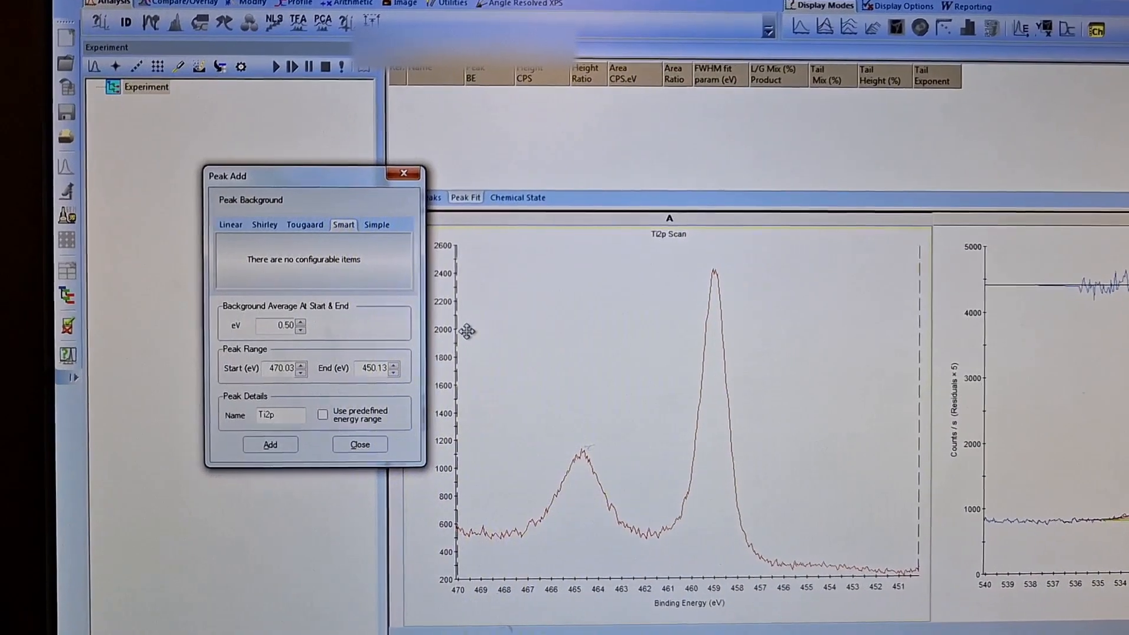
left_click_drag(460, 331, 548, 338)
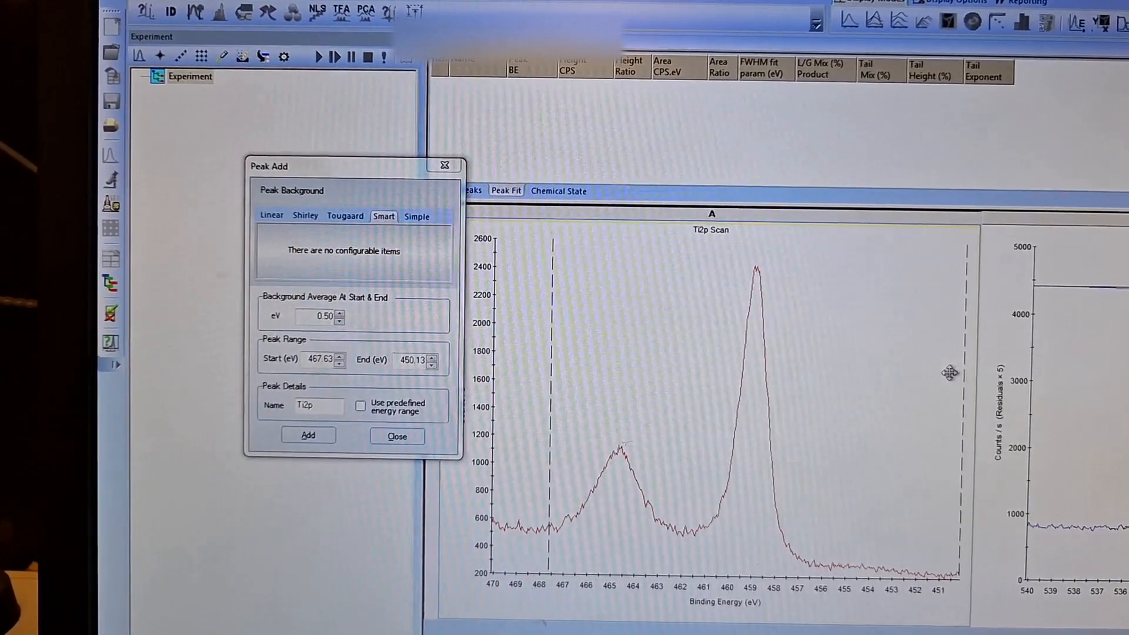
left_click_drag(971, 372, 840, 367)
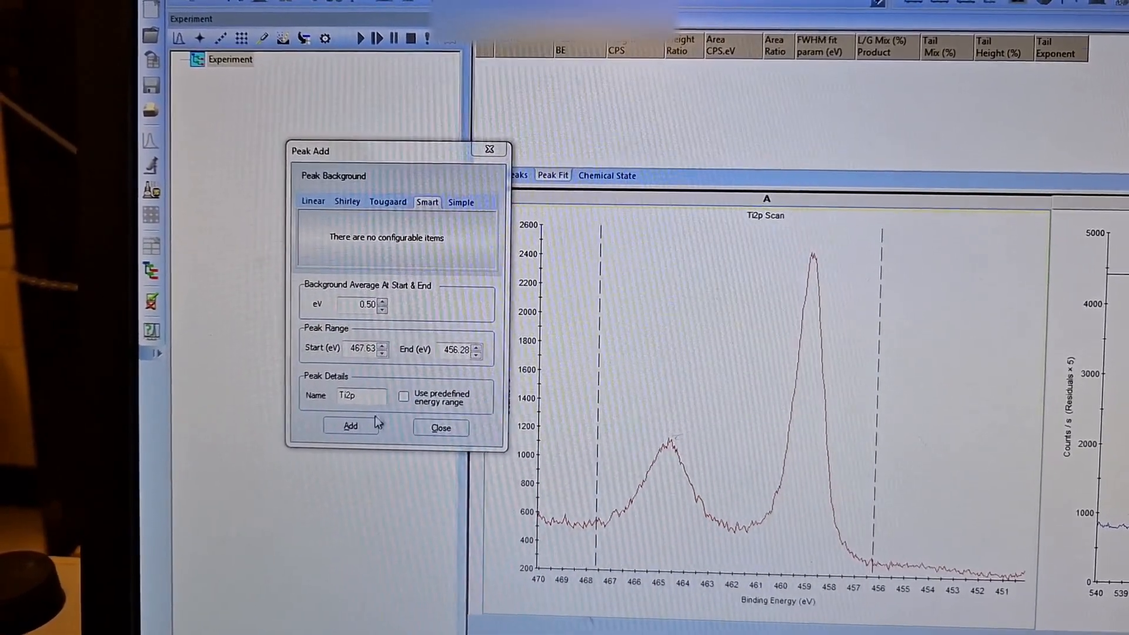
left_click(357, 429)
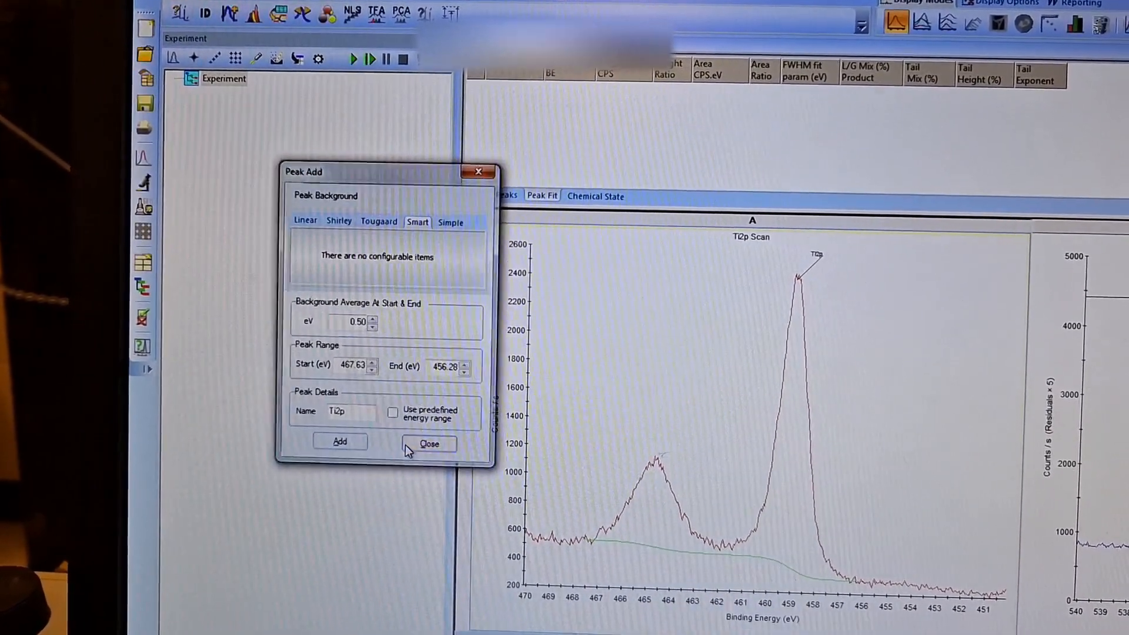
left_click(410, 449)
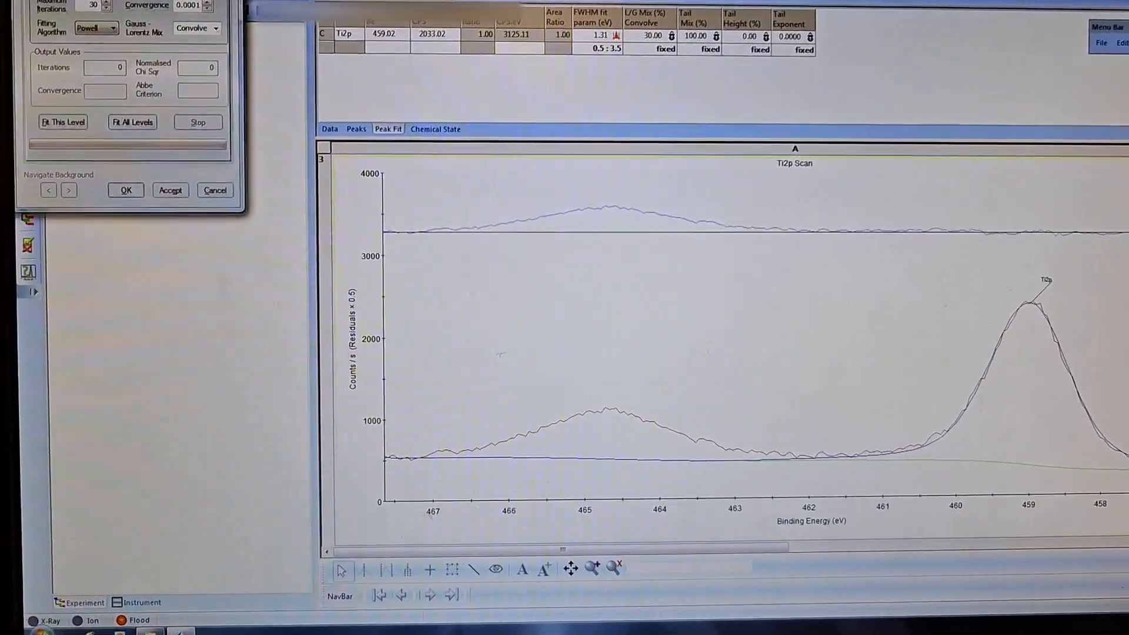
Move the peak fitting window aside and switch to adding fitted Ti2p components
left_click_drag(133, 2, 491, 131)
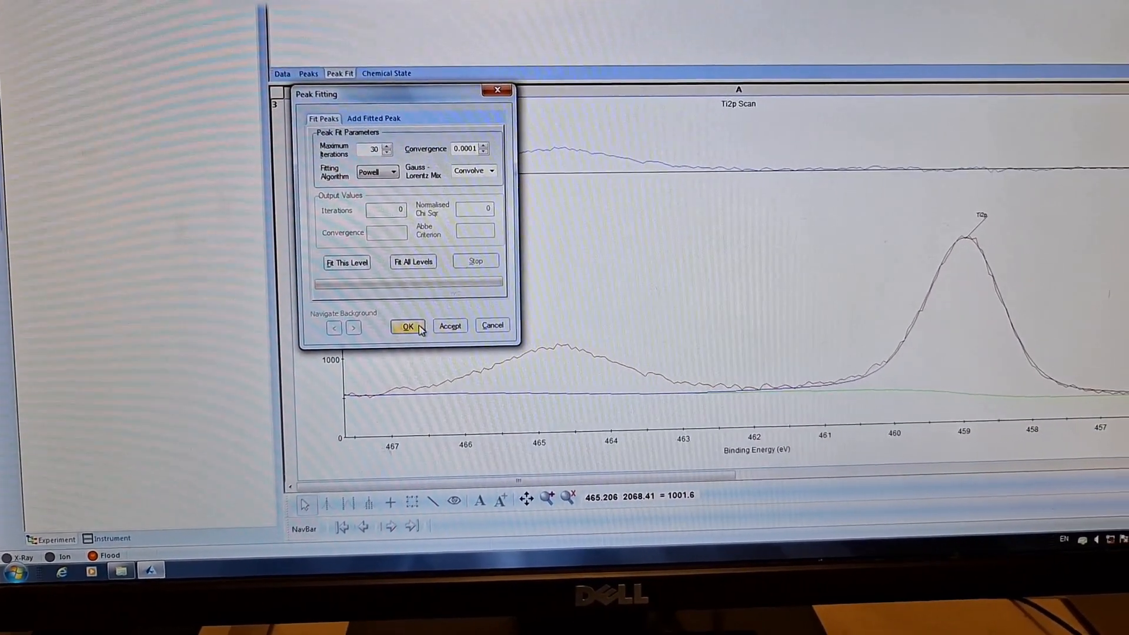
left_click(357, 123)
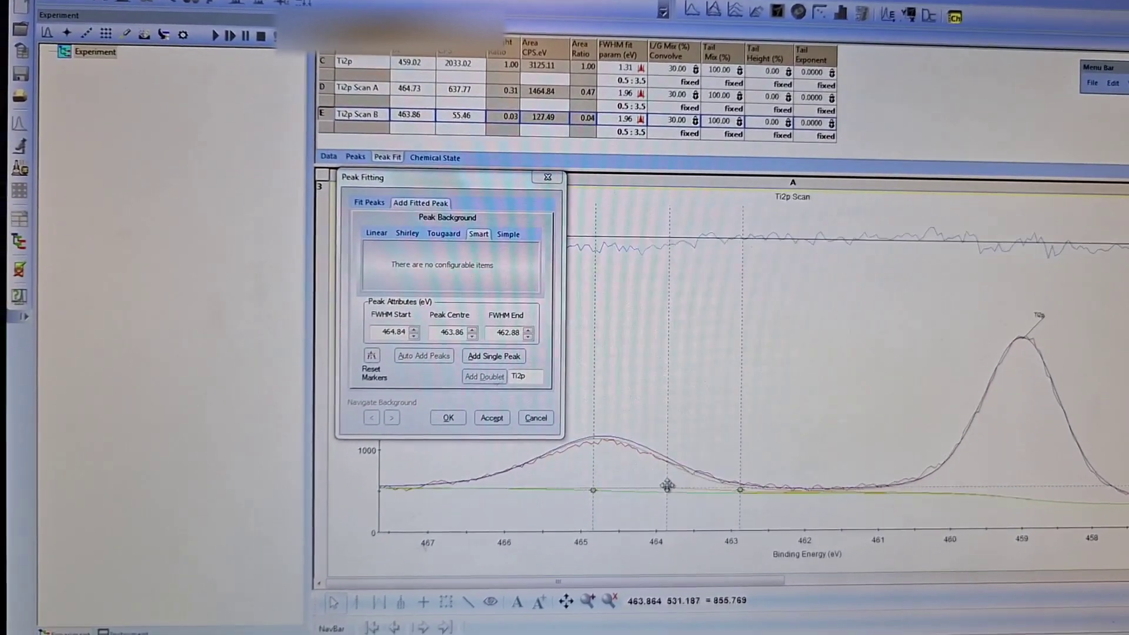
Raise the new Ti2p component's height, enlarge the peak table and select Ti2p Scan C
left_click_drag(668, 486, 668, 460)
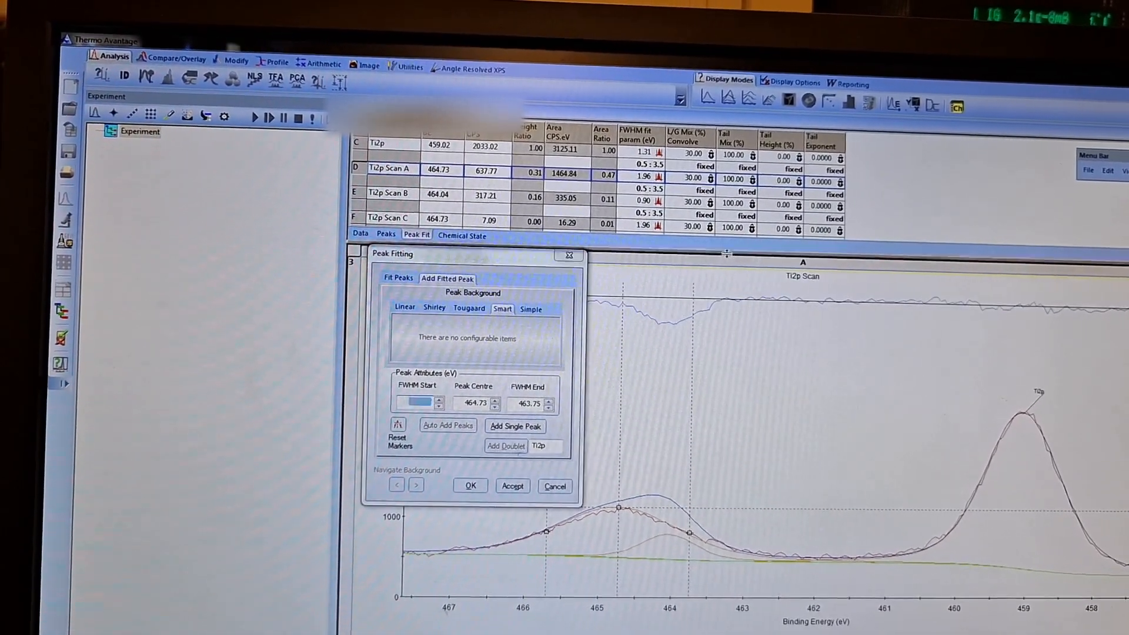
left_click_drag(727, 255, 727, 296)
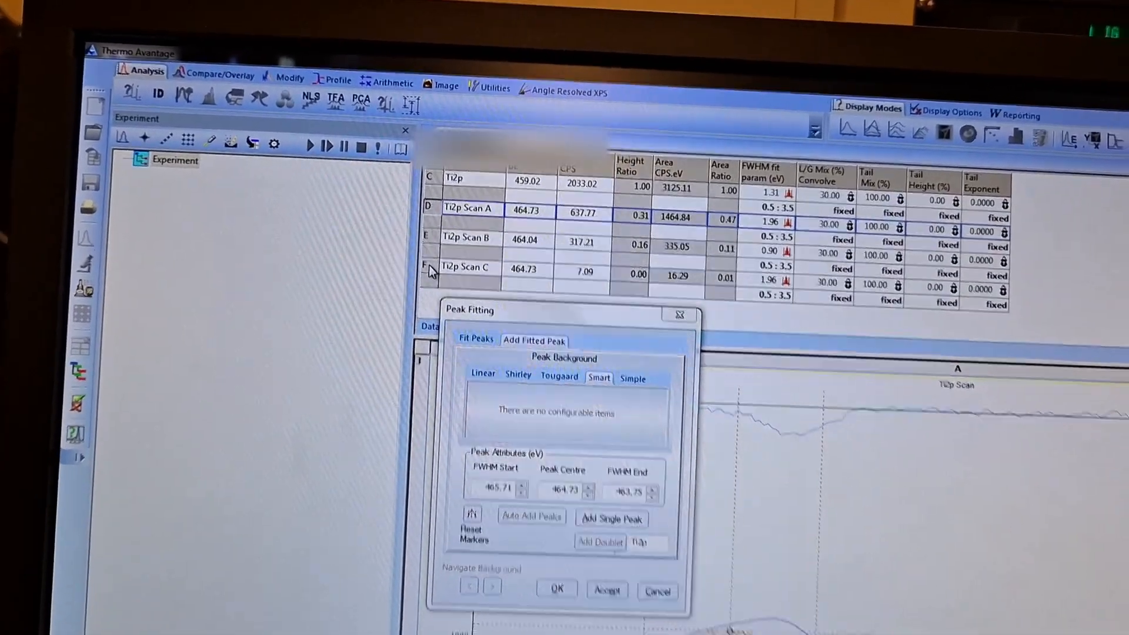
left_click(431, 266)
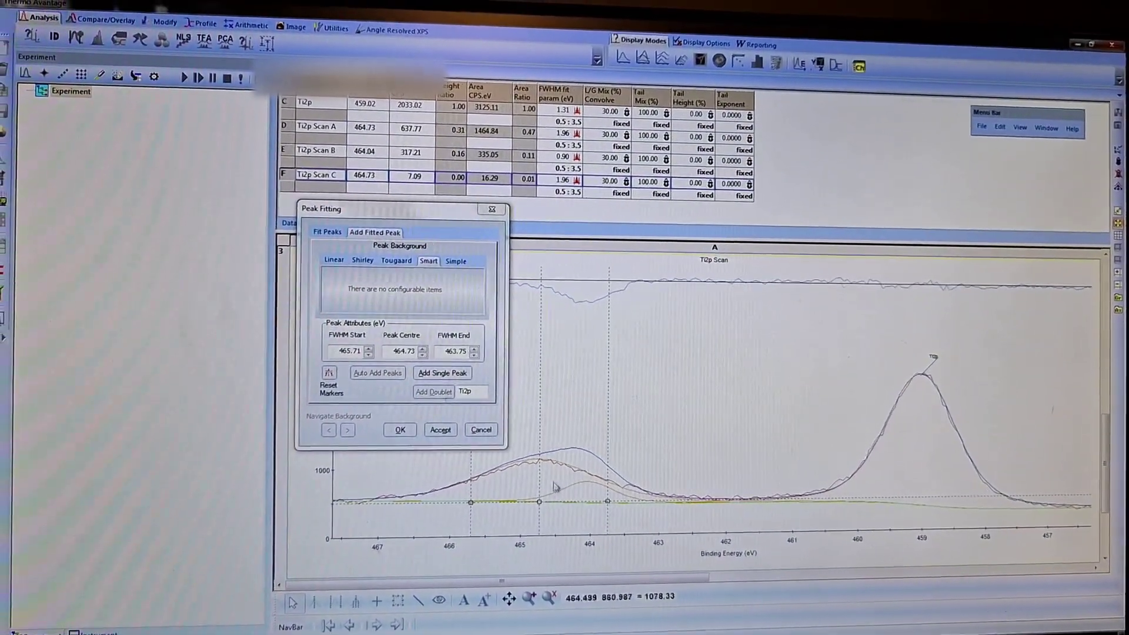
Move Ti2p Scan C onto the main peak near 458.8 eV and narrow its width
left_click_drag(532, 493, 608, 499)
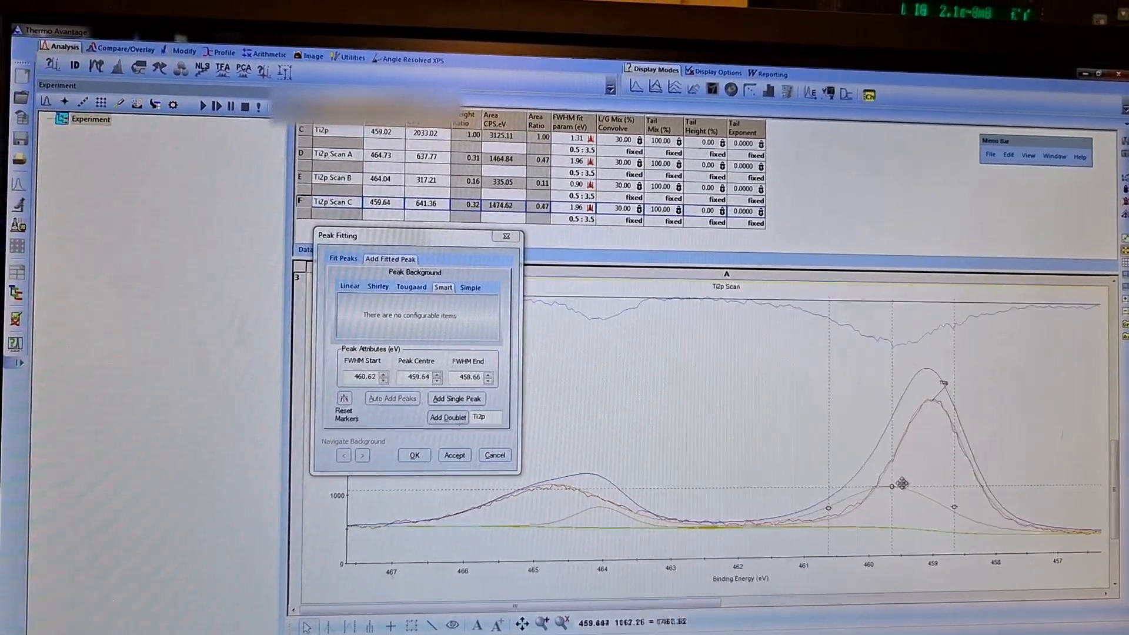
left_click_drag(902, 484, 948, 440)
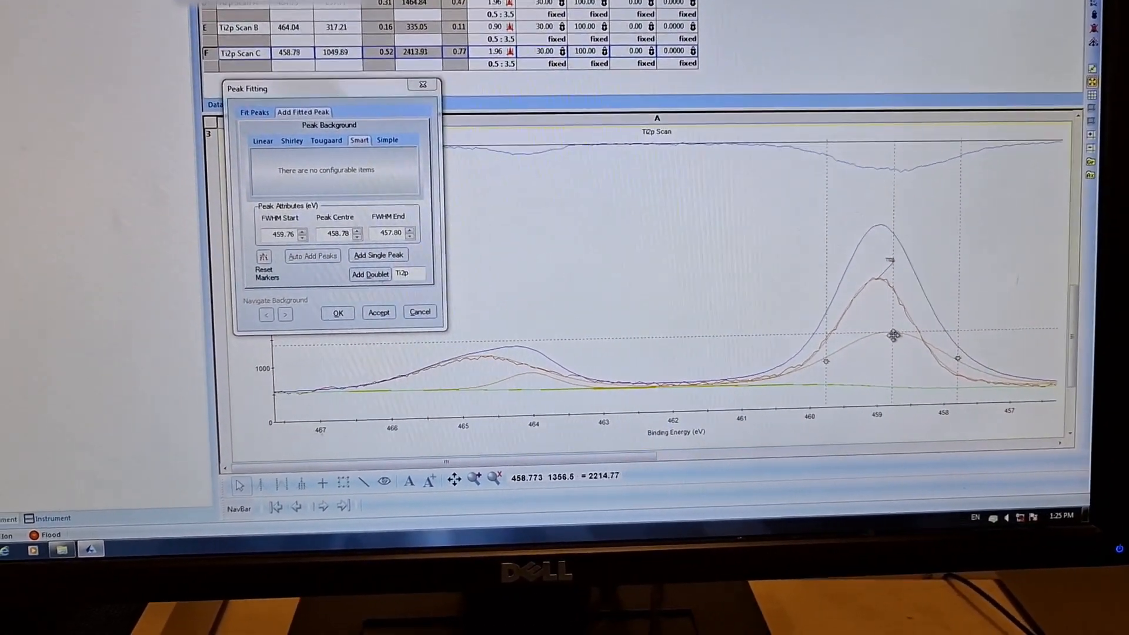
mouse_move(894, 335)
left_mouse_down()
mouse_move(891, 371)
mouse_move(951, 420)
mouse_move(937, 337)
mouse_move(976, 422)
mouse_move(937, 389)
mouse_move(927, 412)
left_mouse_up()
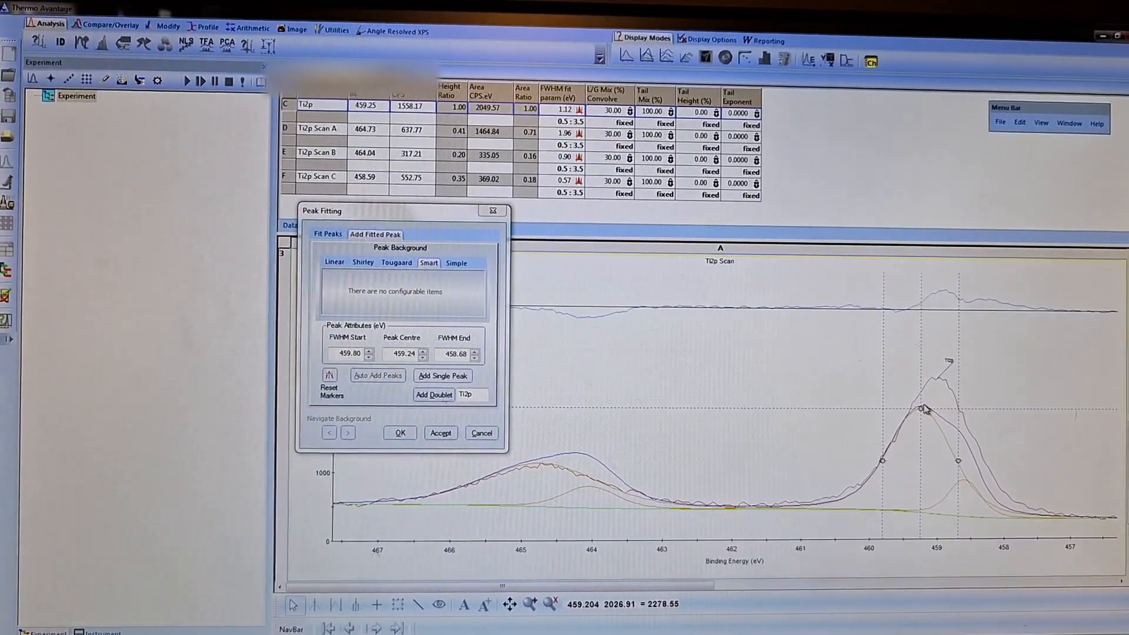
left_click_drag(928, 411, 926, 416)
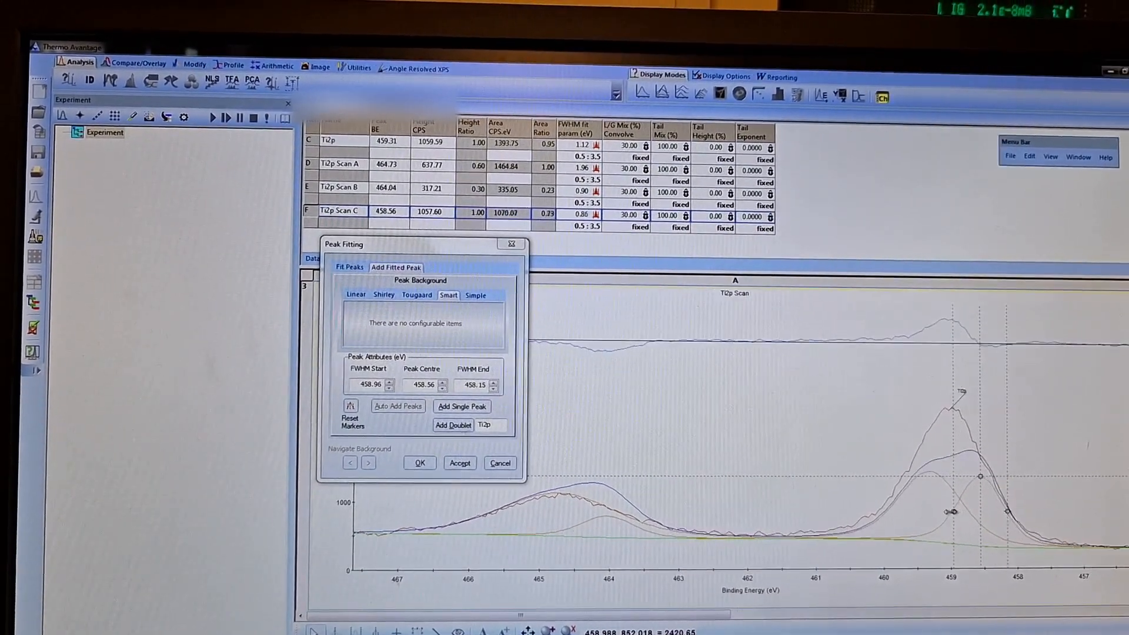
Recentre the main Ti2p component near 459.3 eV, adjust its height, and lower Ti2p Scan A
mouse_move(979, 476)
left_mouse_down()
mouse_move(935, 465)
mouse_move(933, 451)
left_mouse_up()
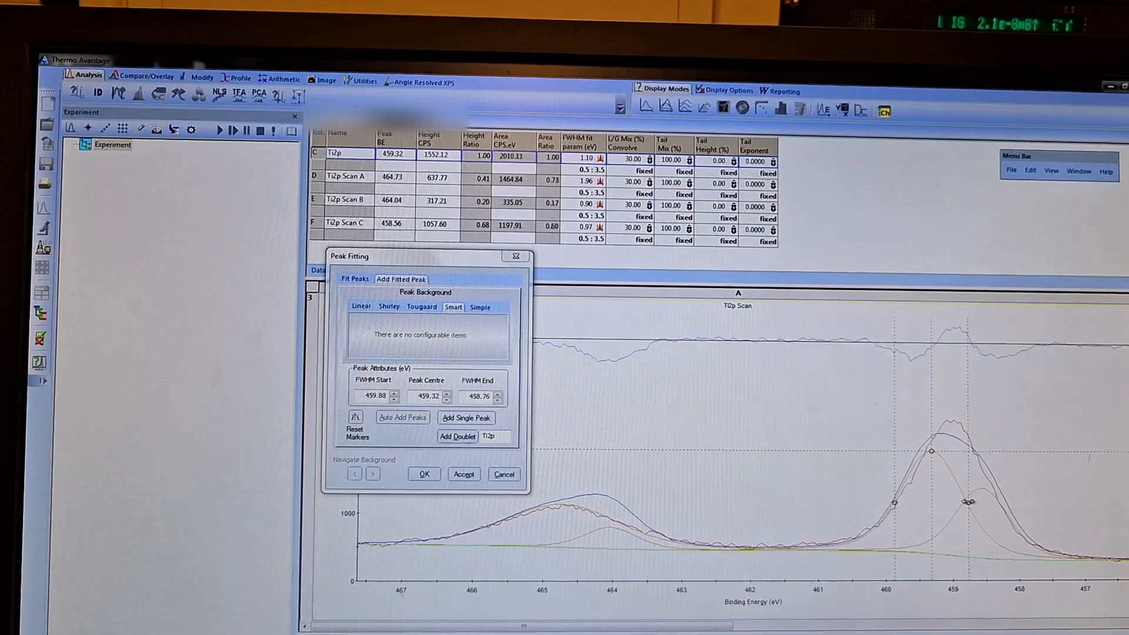
left_click_drag(967, 501, 966, 501)
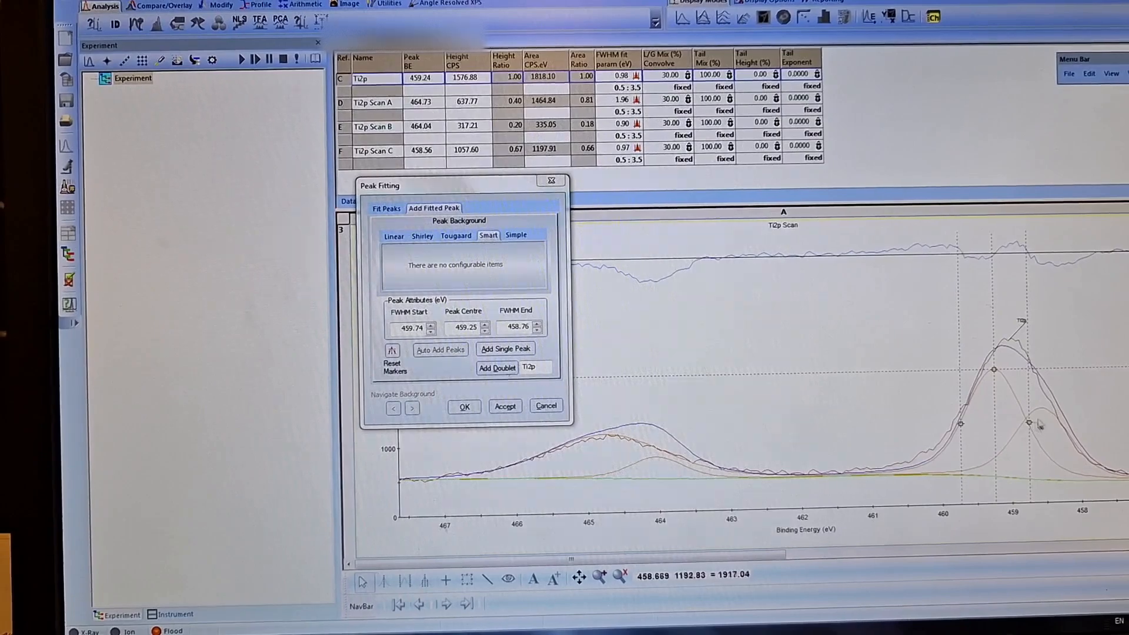
left_click_drag(1028, 423, 1006, 365)
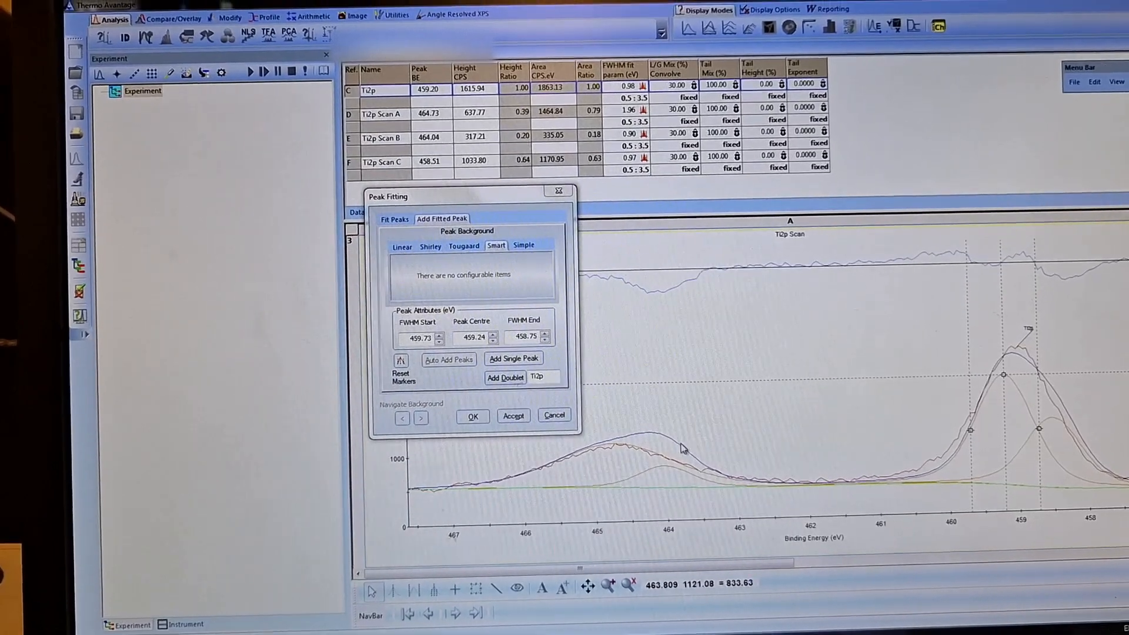
left_click_drag(618, 449, 619, 459)
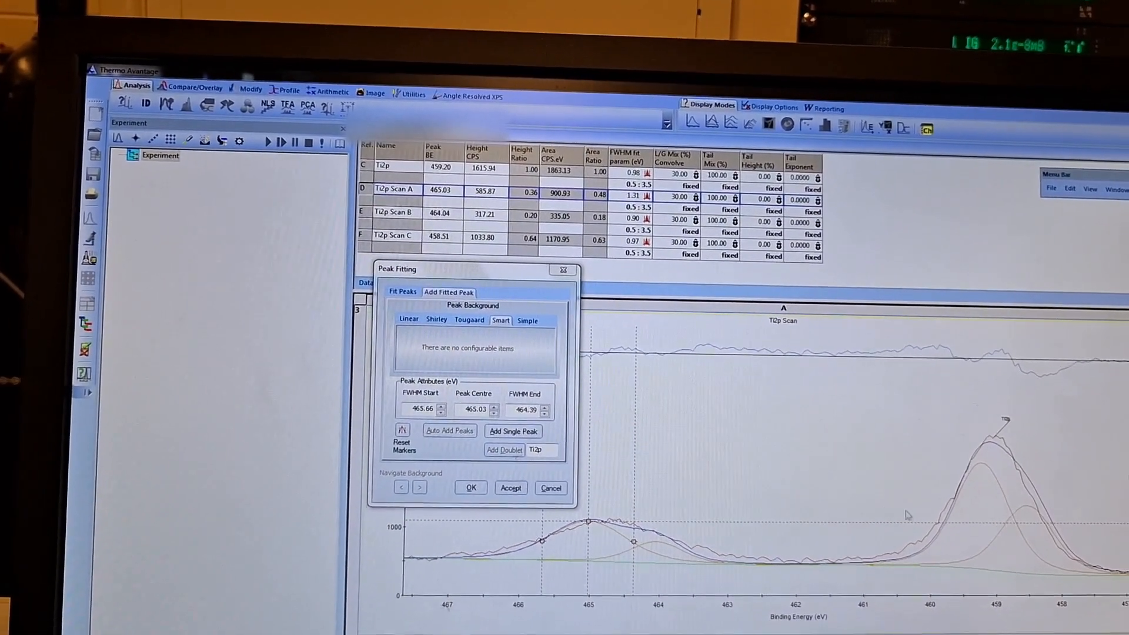
Fine-tune the Ti2p Scan C component near 458.5 eV and nudge the main Ti2p peak toward 459.2 eV
left_click(1023, 502)
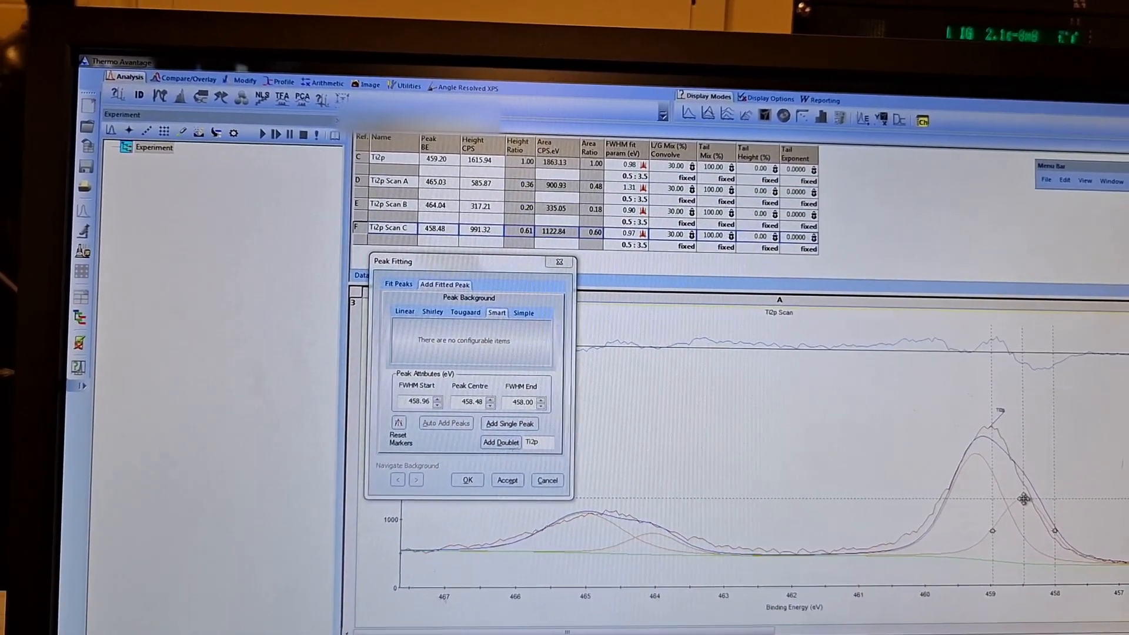
left_click_drag(1023, 503, 1023, 506)
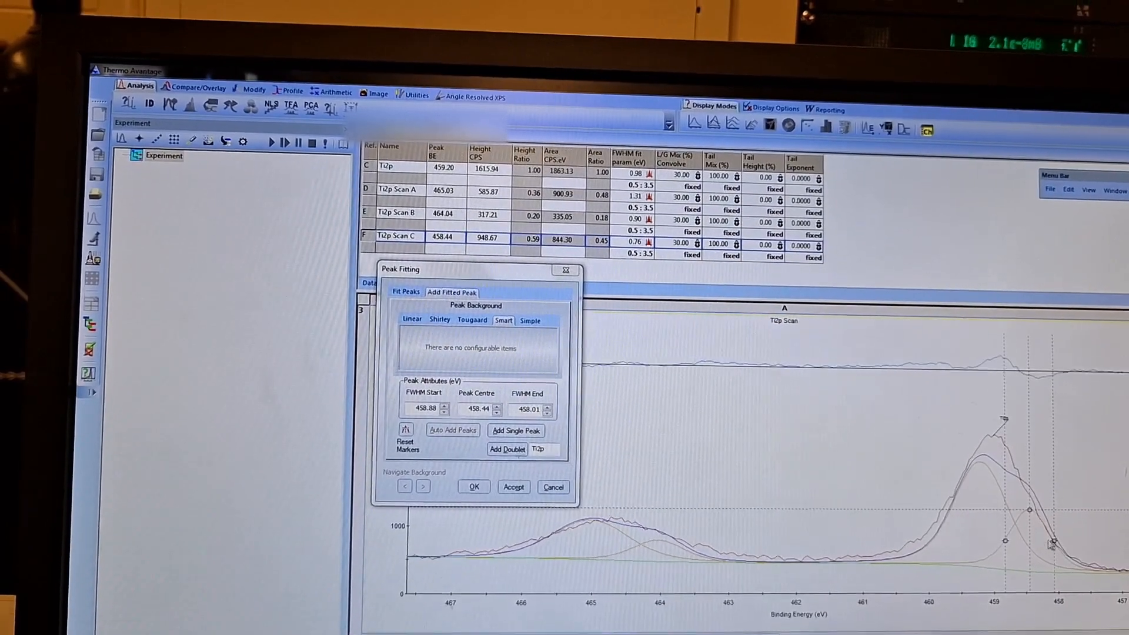
left_click_drag(947, 523, 942, 520)
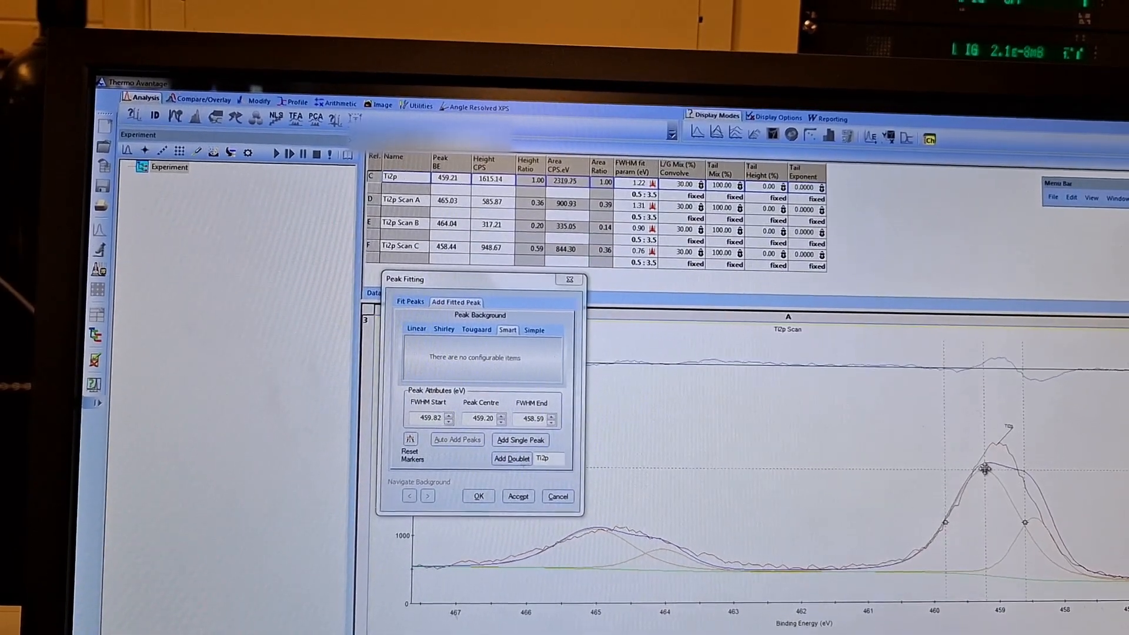
left_click_drag(985, 469, 988, 463)
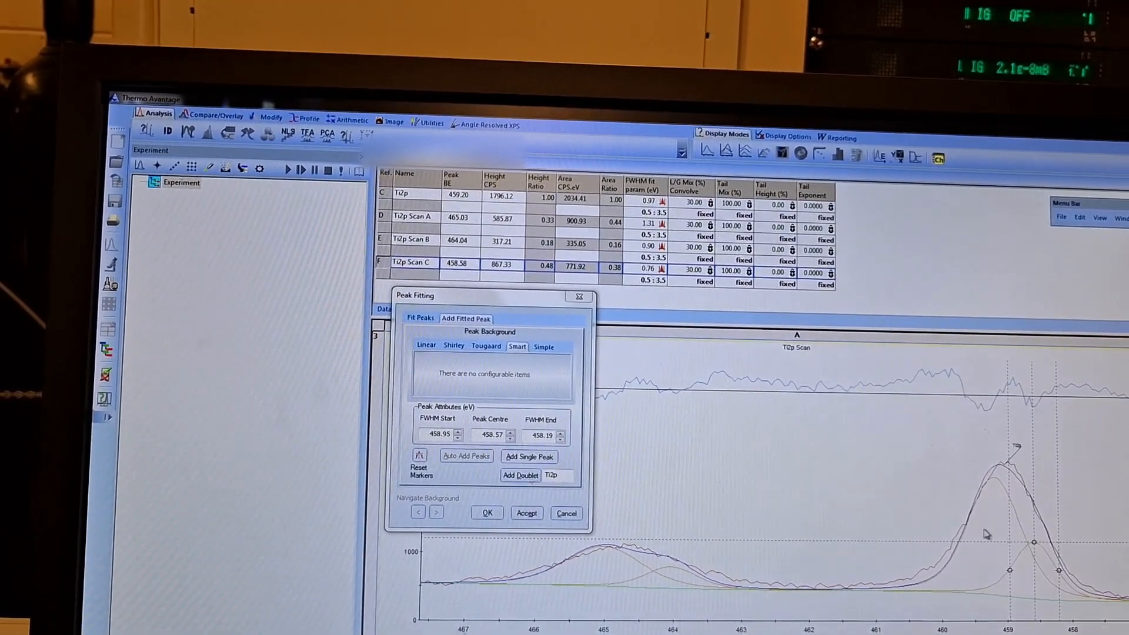
Lower the Ti2p Scan B and Scan A component peaks to match the shoulder near 465 eV
left_click(617, 554)
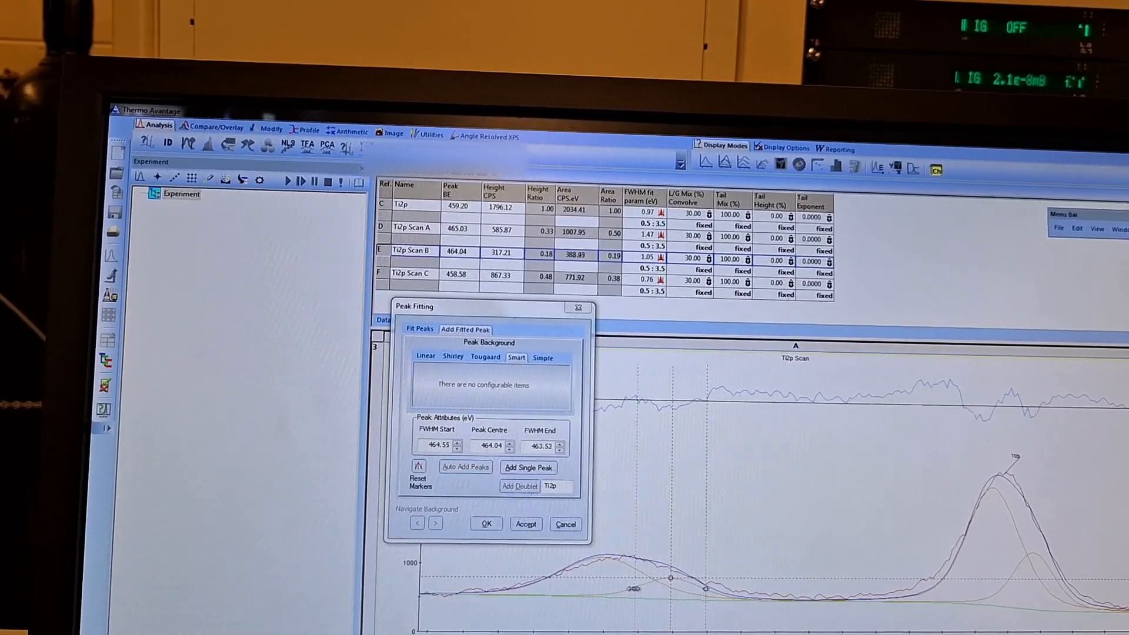
left_click_drag(679, 587, 702, 582)
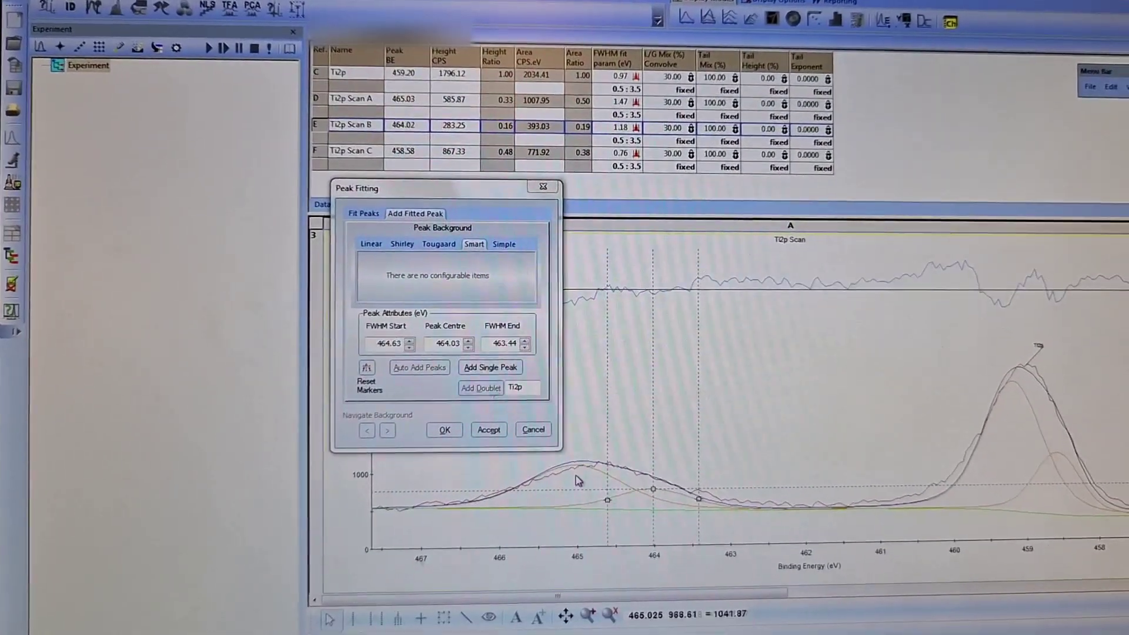
left_click(578, 477)
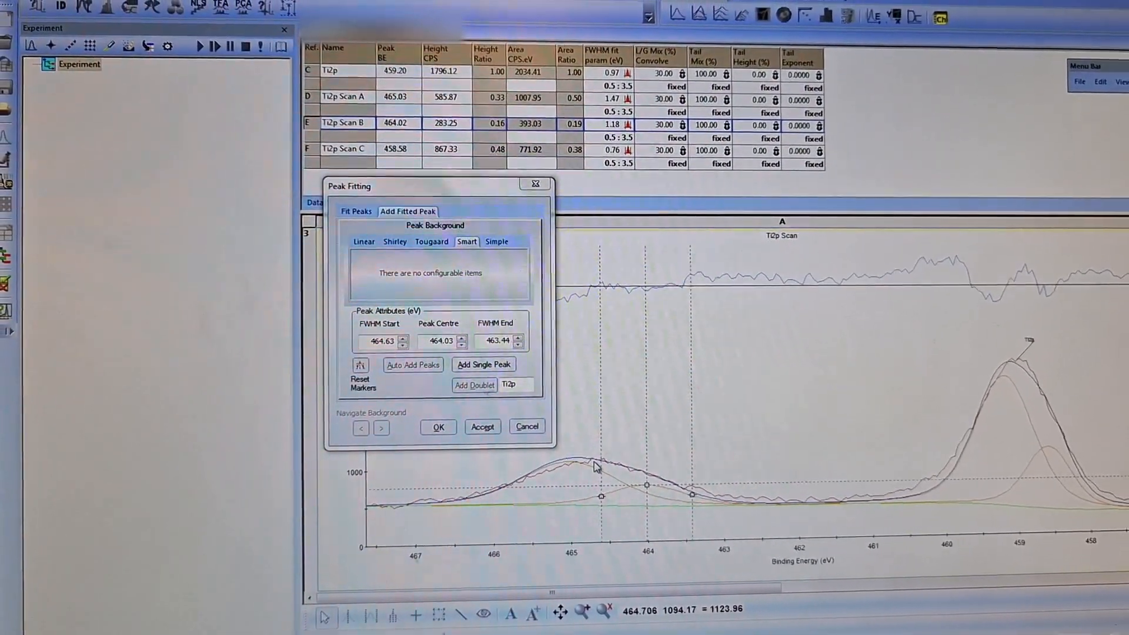
left_click_drag(563, 470, 564, 478)
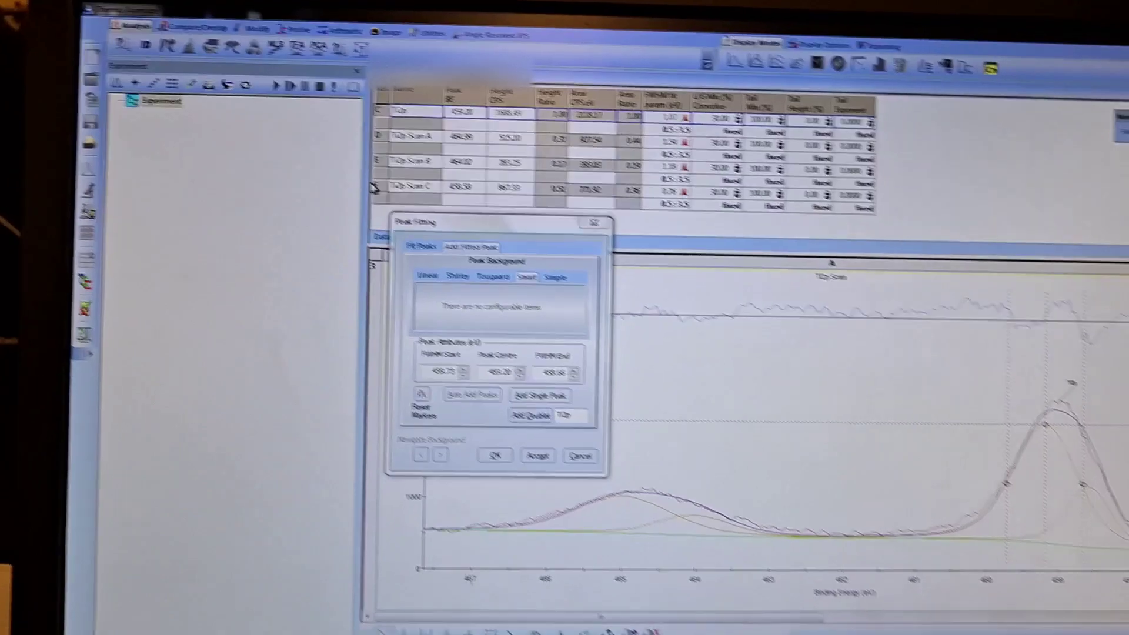
Select Scan C then Scan A in the peak table and update the Scan A fit, raising its area to 969.31
left_click(429, 223)
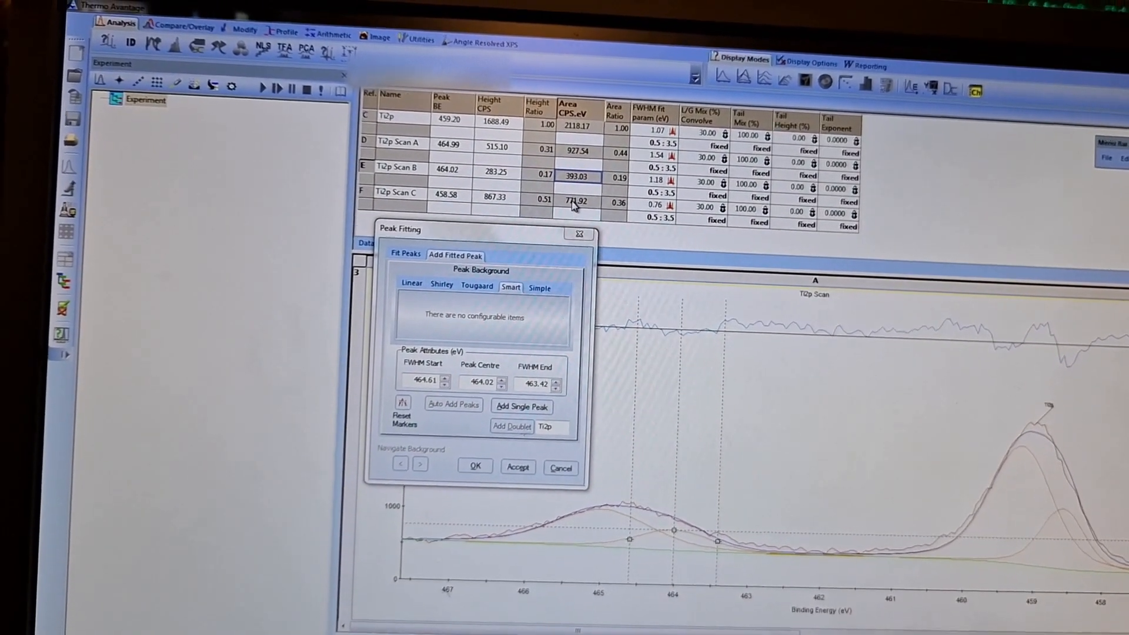
left_click(589, 202)
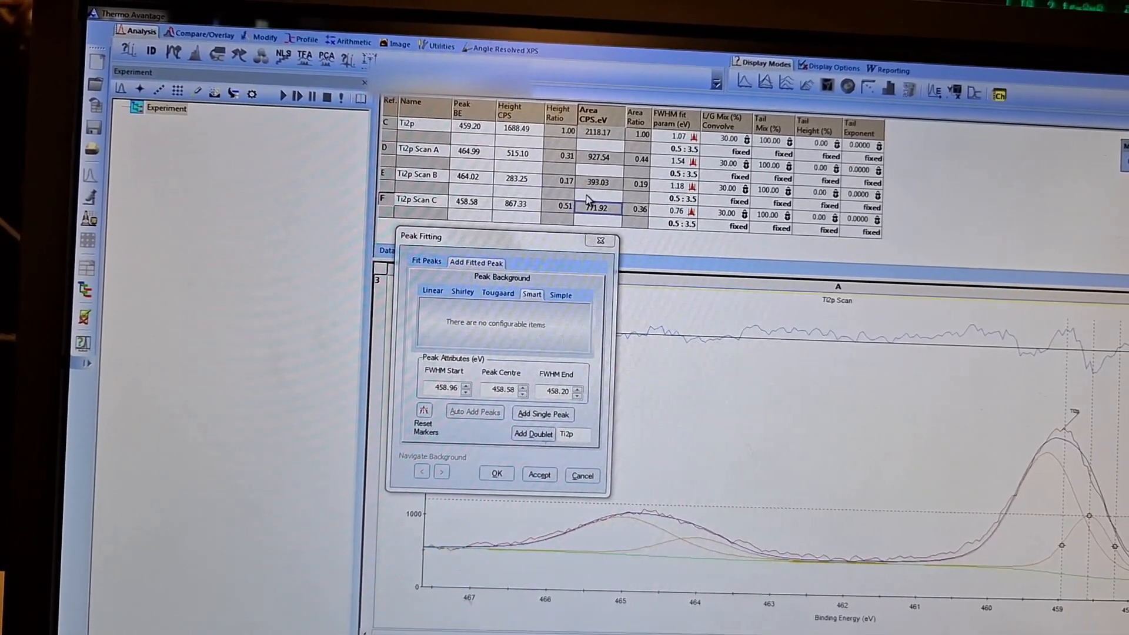
left_click(582, 169)
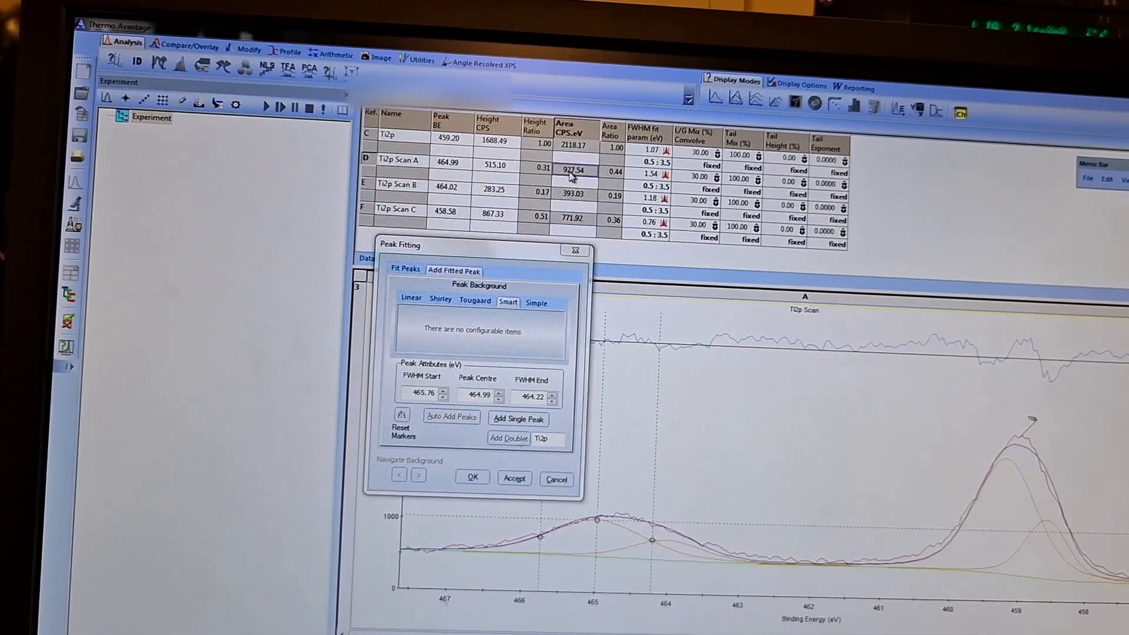
left_click(477, 481)
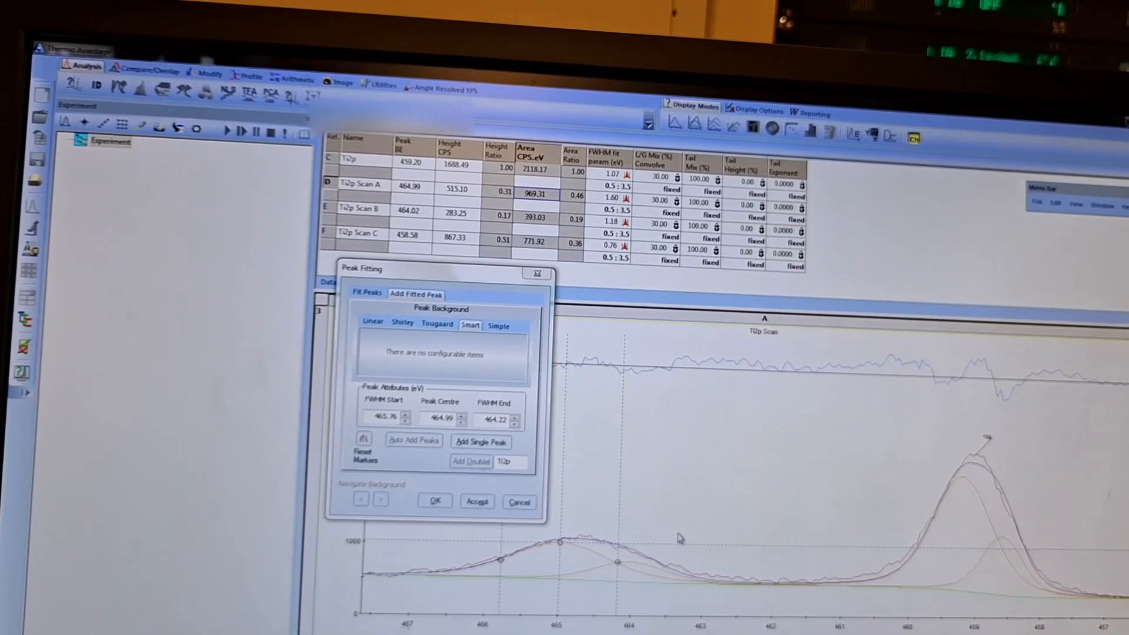
left_click(959, 482)
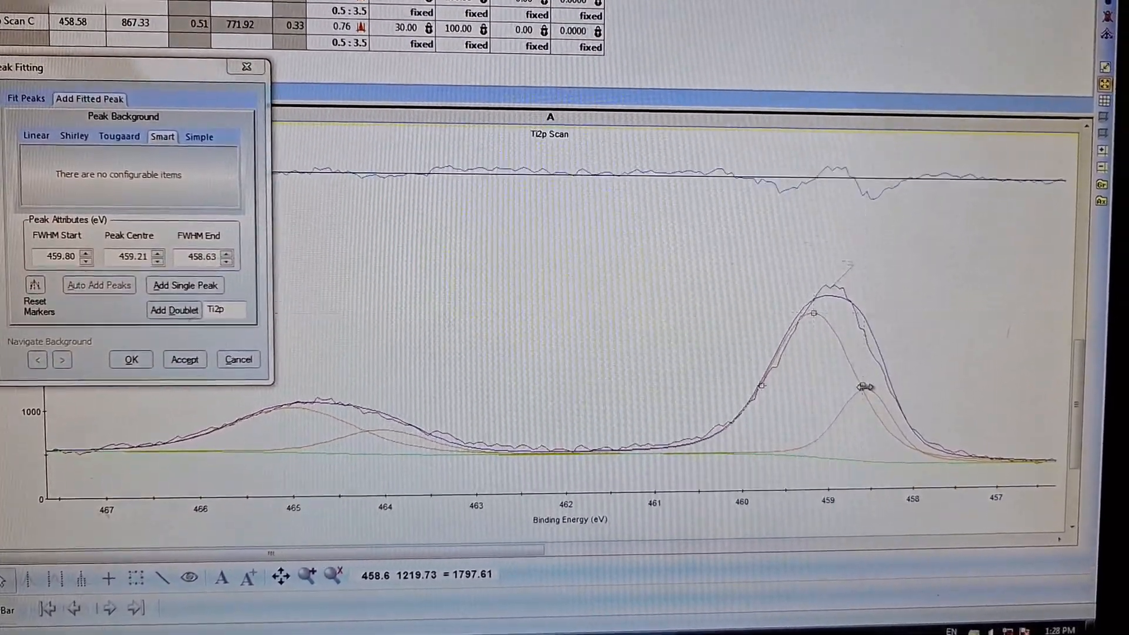
Narrow the main Ti2p peak and adjust its height to sit at about 459.17 eV
left_click_drag(866, 387, 854, 413)
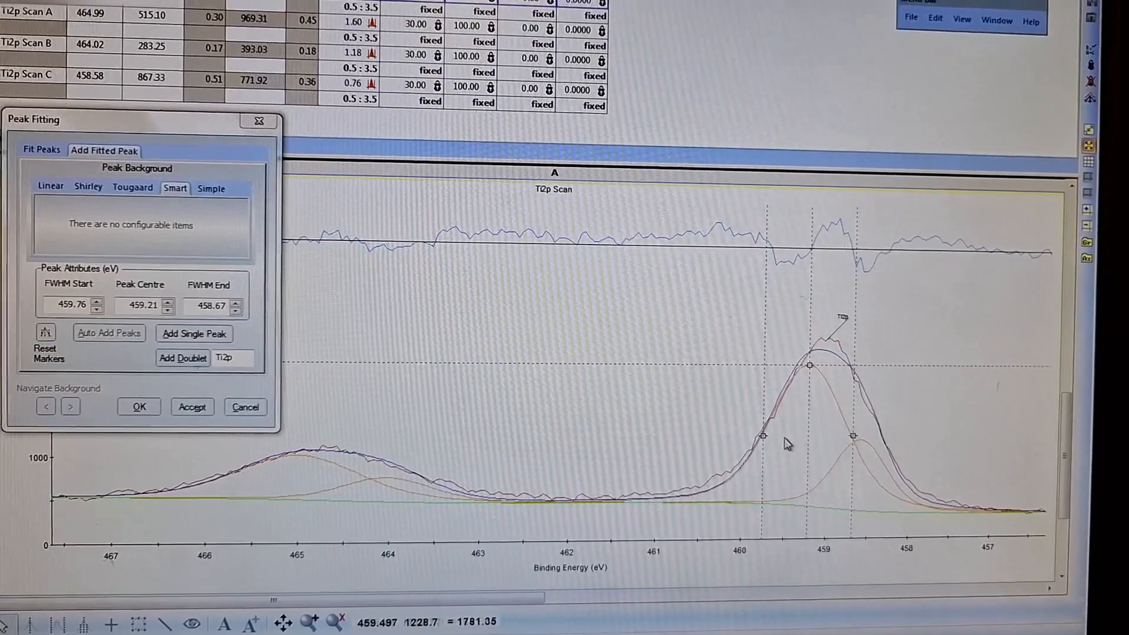
left_click_drag(809, 364, 798, 381)
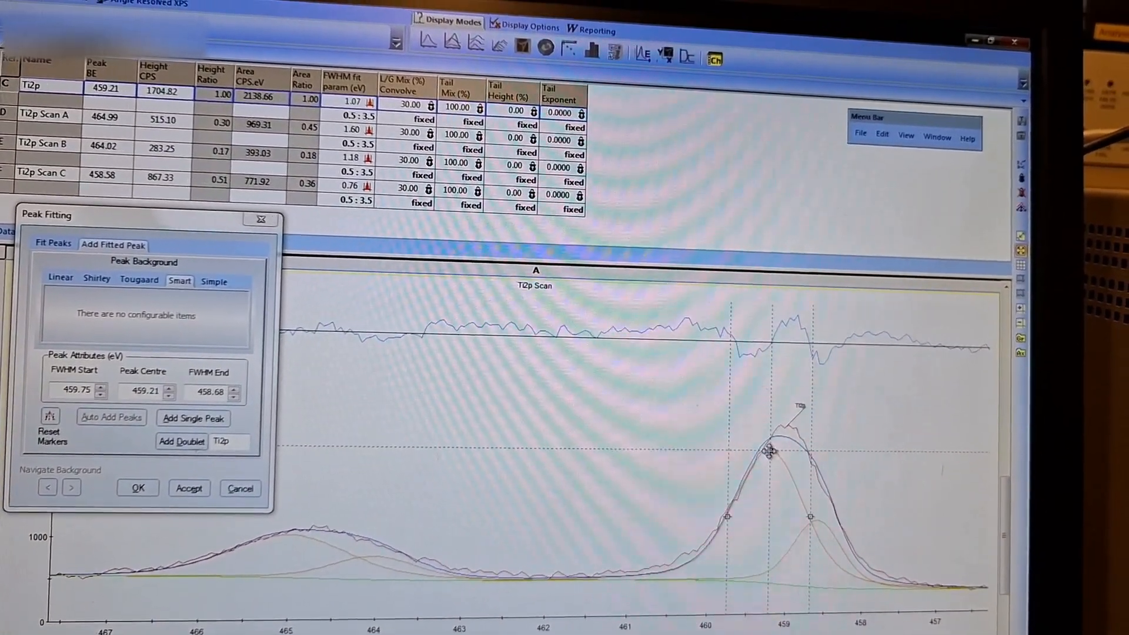
left_click_drag(769, 450, 767, 452)
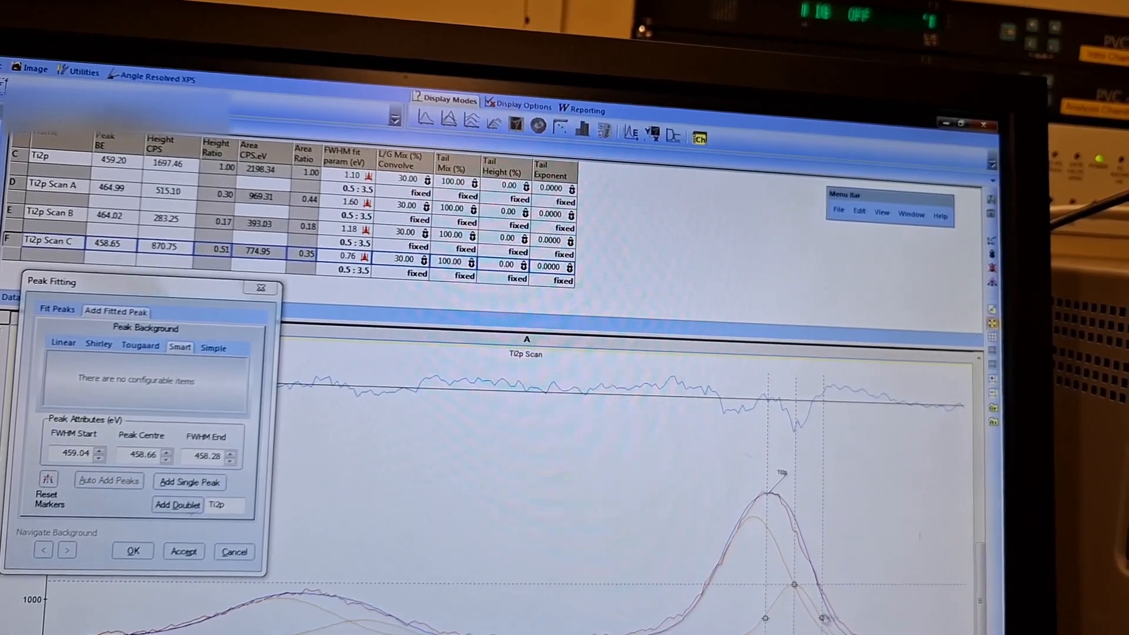
Reshape and lower the Ti2p Scan C component to about 458.65 eV with area 869.52
left_click_drag(785, 477, 785, 480)
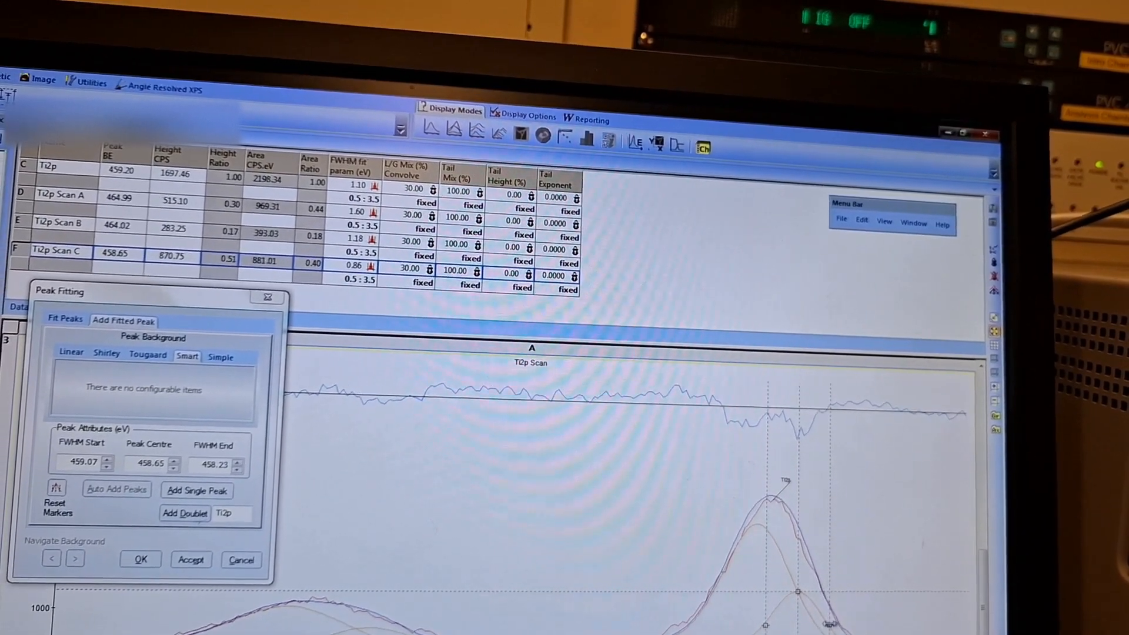
left_click_drag(794, 592, 798, 598)
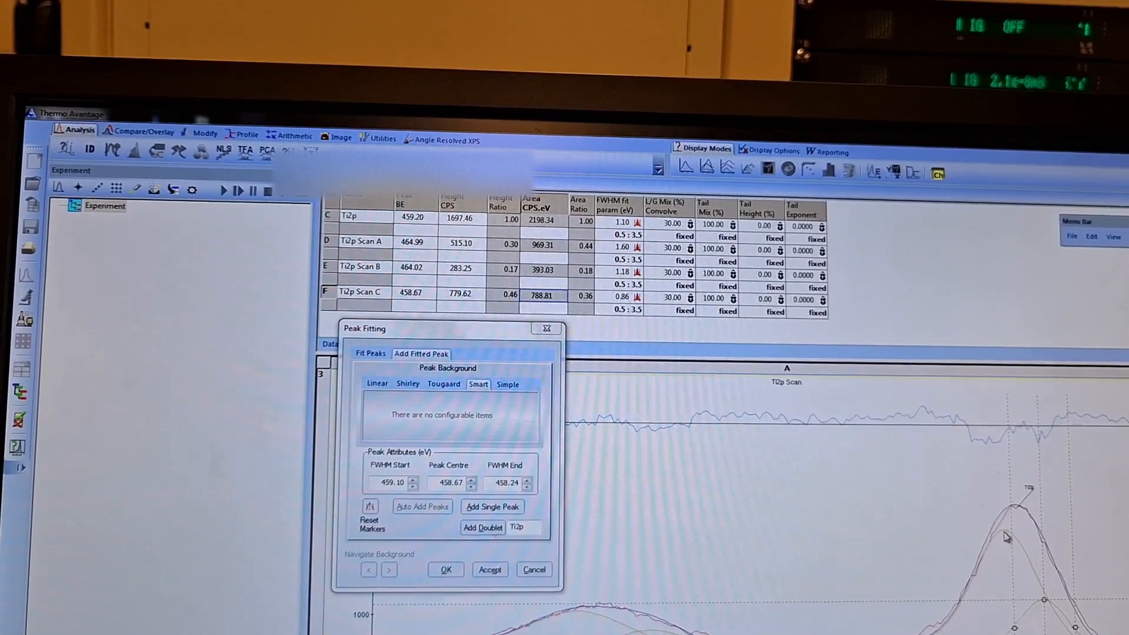
mouse_move(1039, 592)
left_mouse_down()
mouse_move(996, 530)
mouse_move(1011, 551)
left_mouse_up()
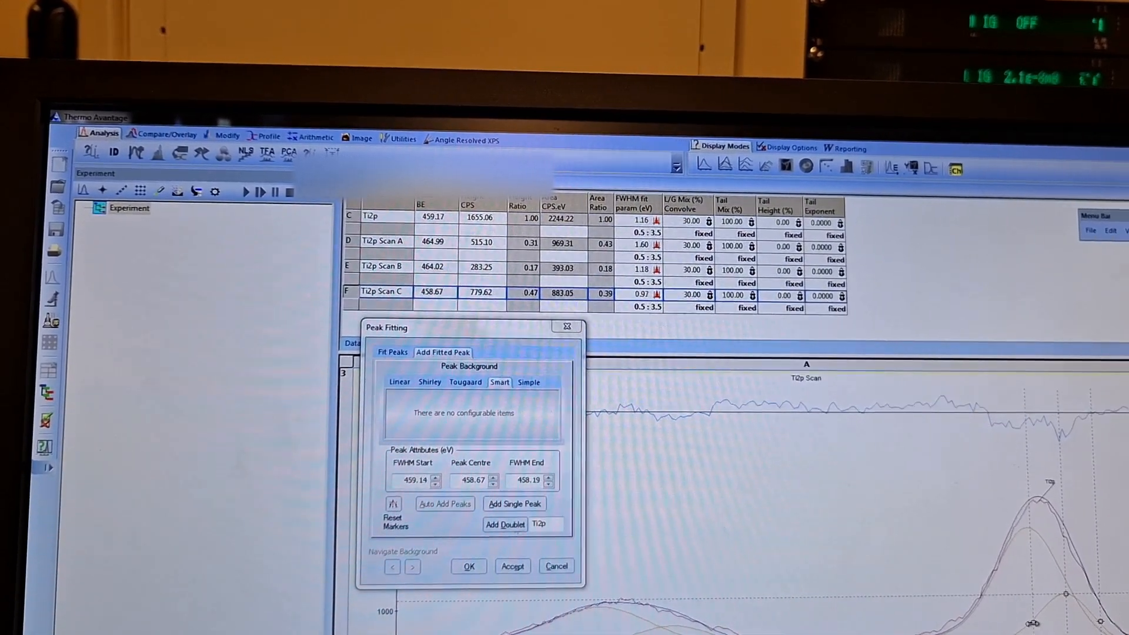
left_click_drag(1070, 597, 1076, 609)
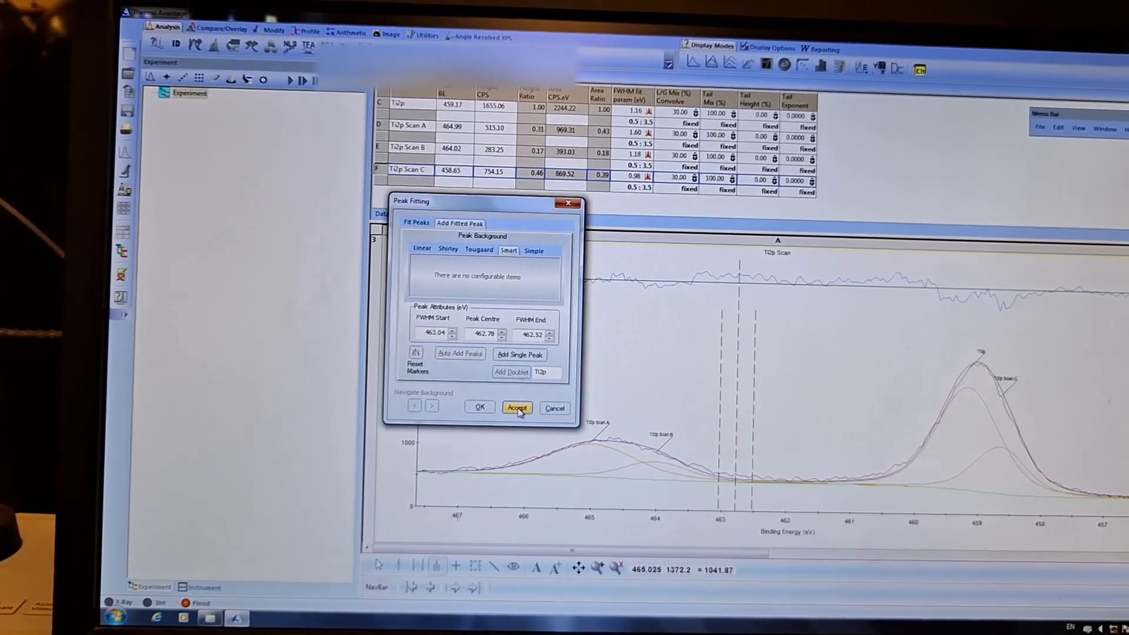
Accept the four-component Ti2p fit and close the Peak Fitting dialog
left_click(519, 412)
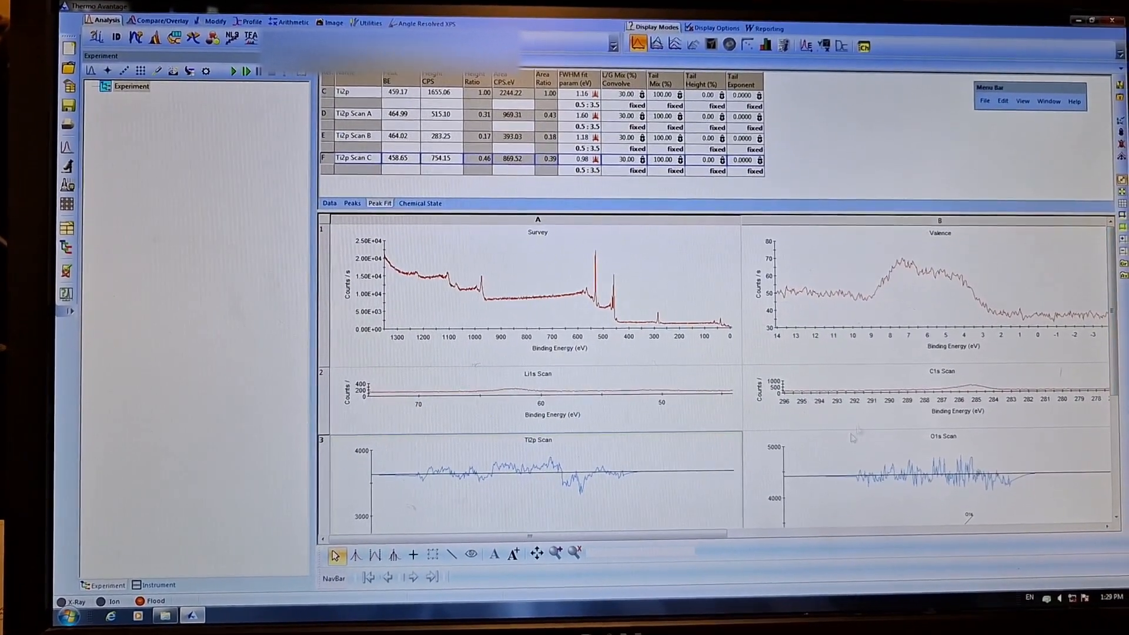
Switch to the overview grid and enlarge the Li1s and C1s plot row
left_click_drag(786, 520, 792, 545)
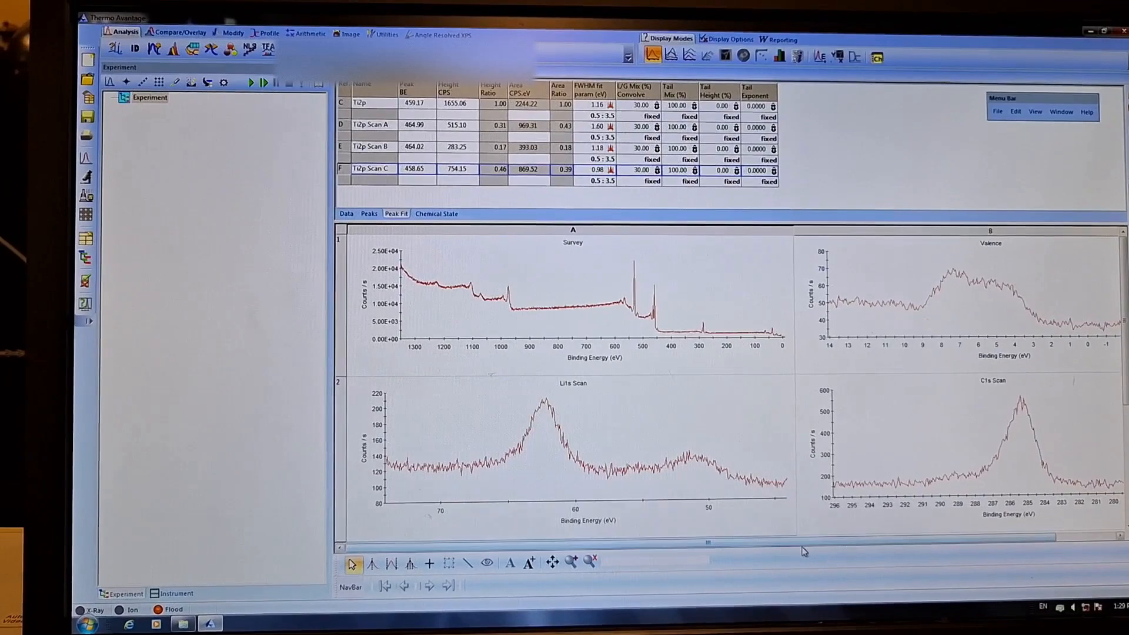
left_click(792, 505)
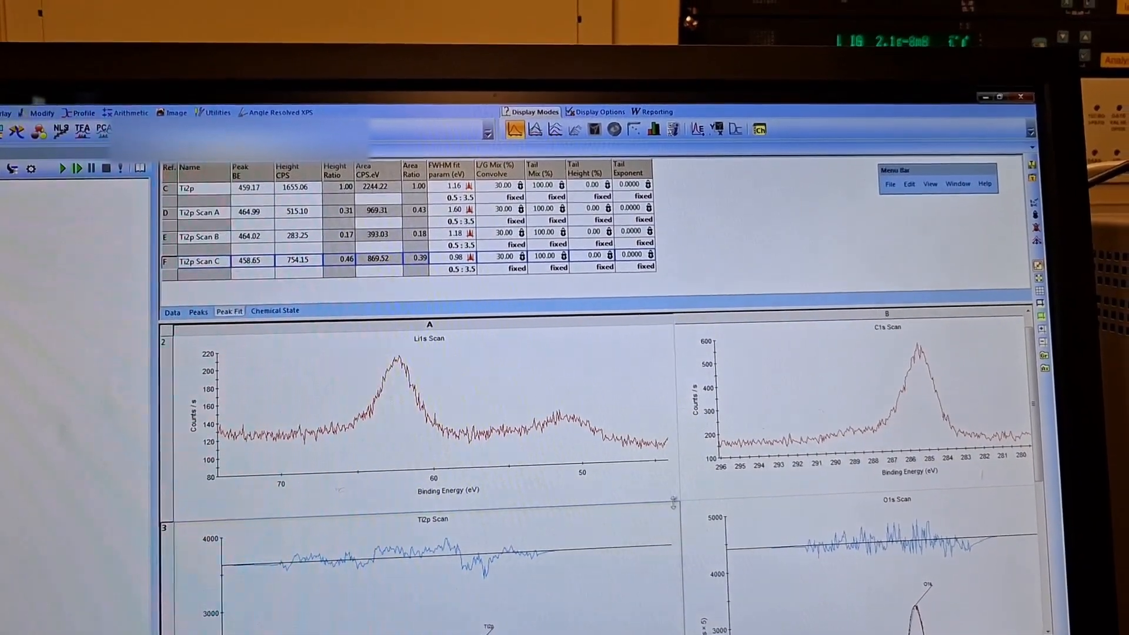
left_click_drag(690, 504, 702, 617)
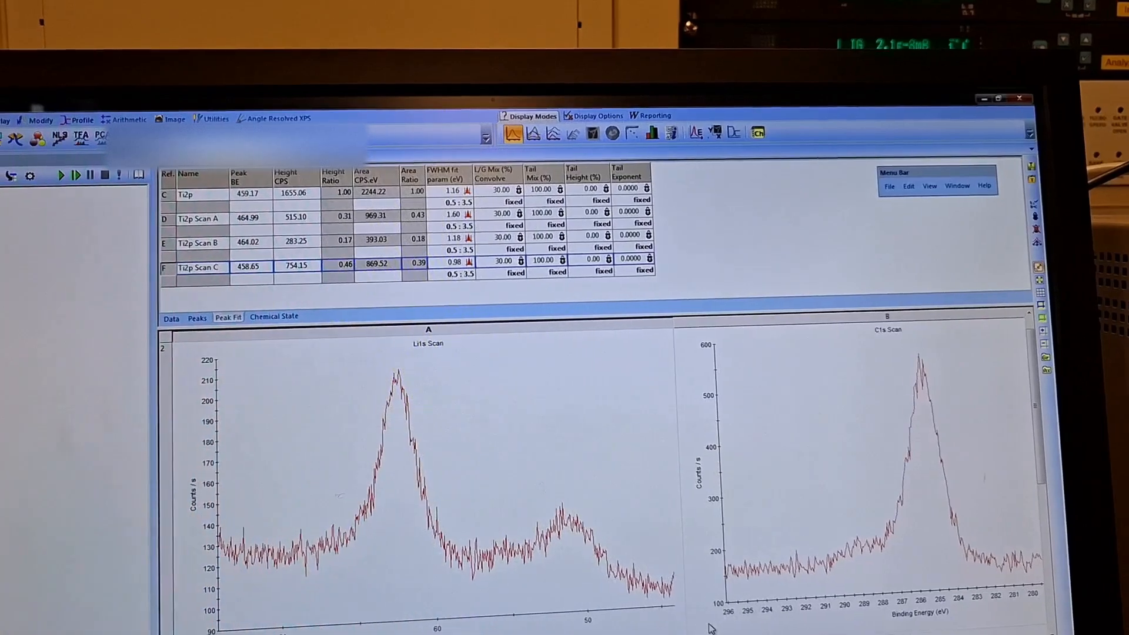